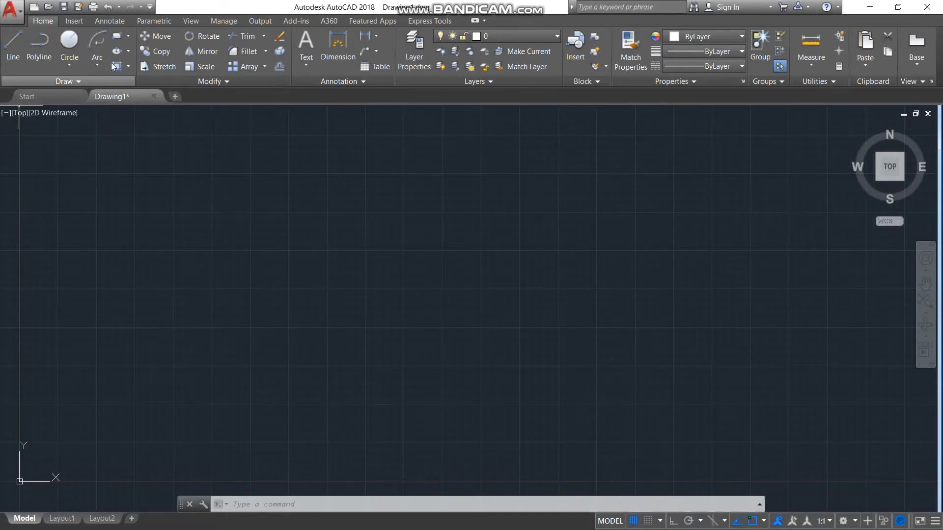
Draw a wide three-point arc, rising from the lower start point through an upper second point and ending farther right
click(105, 63)
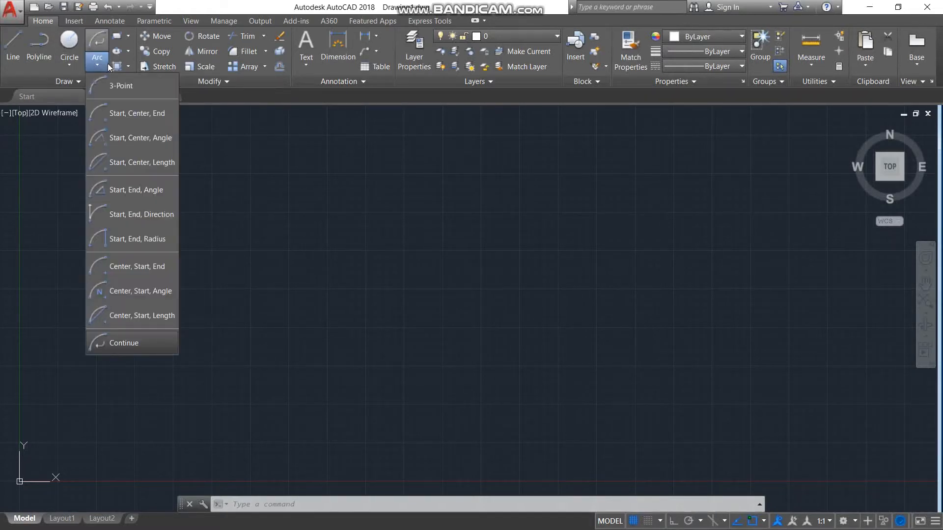
click(101, 84)
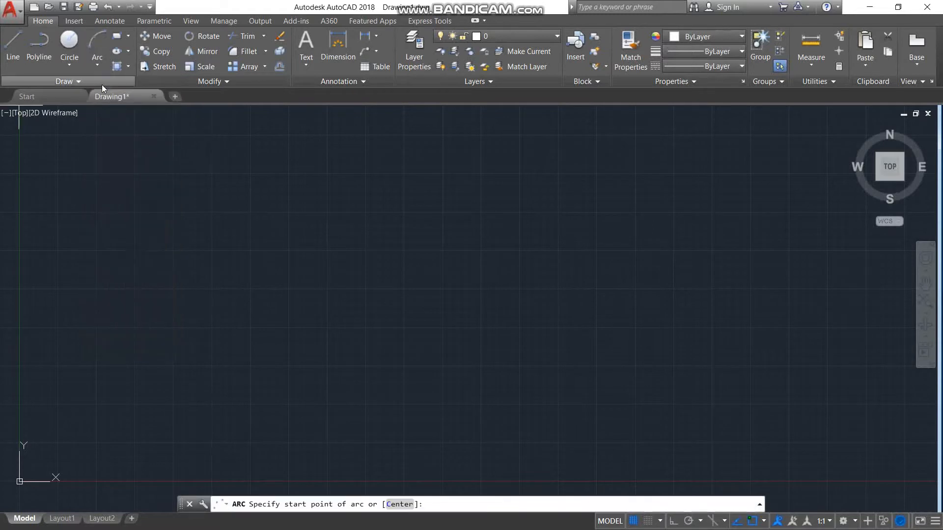
click(105, 66)
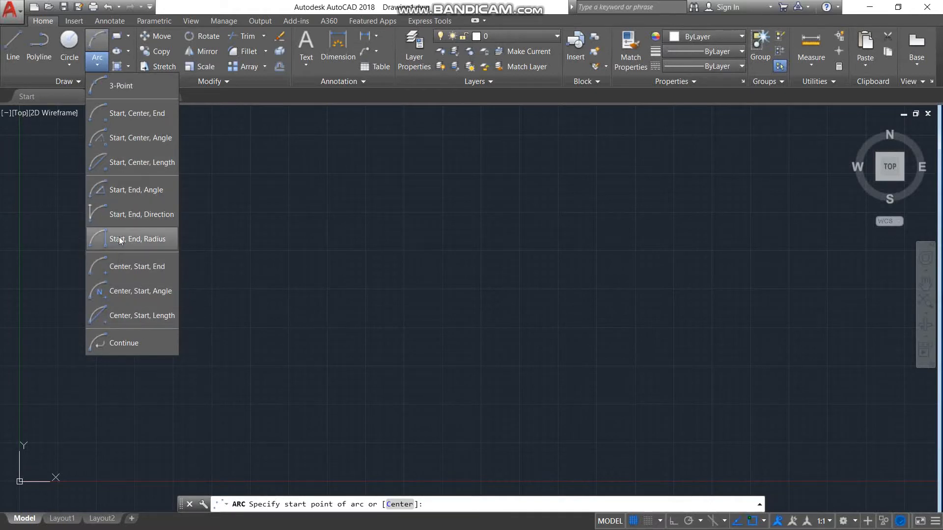
click(100, 68)
click(100, 67)
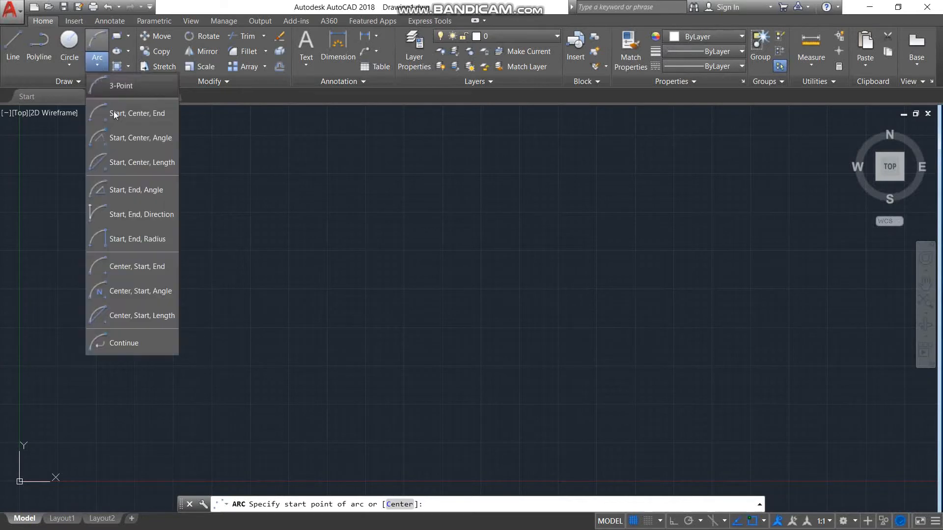
click(108, 93)
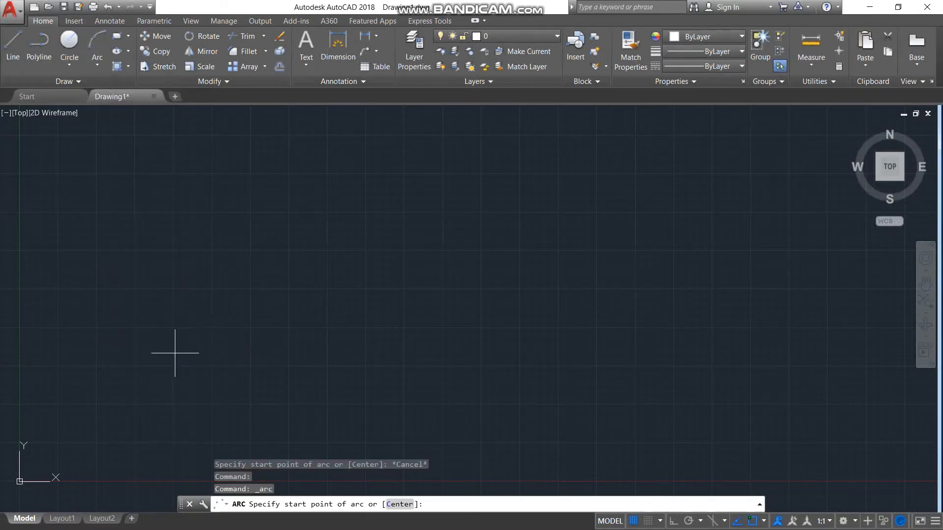
click(156, 351)
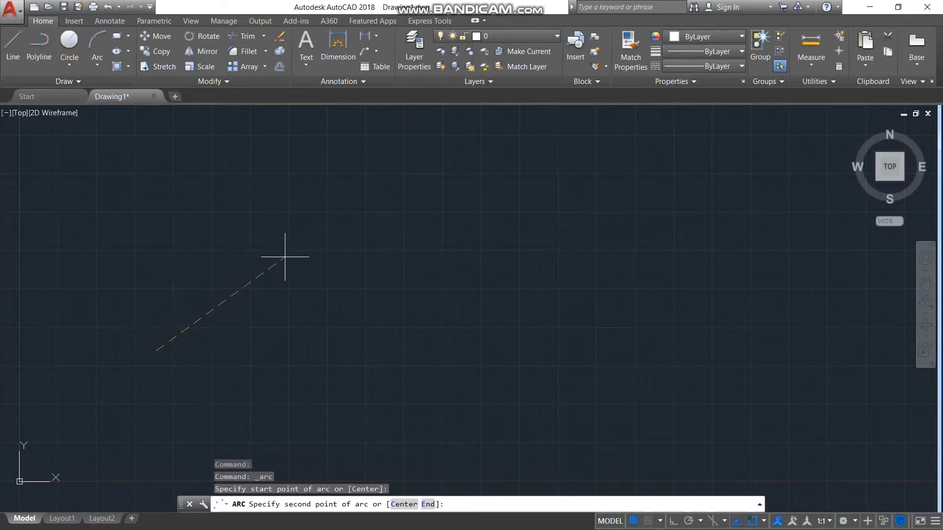
click(254, 231)
click(530, 242)
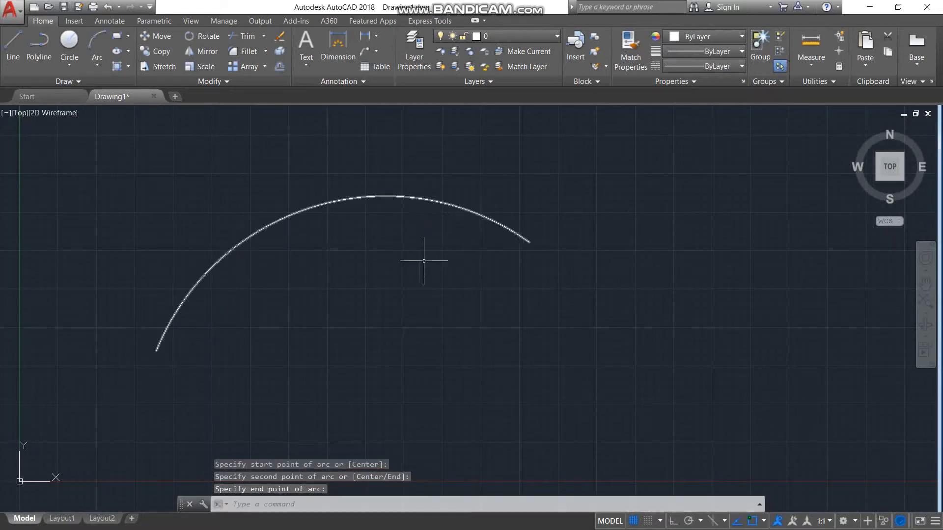
Draw a second three-point arc that crosses the first one, starting below it and ending above its left half
click(94, 45)
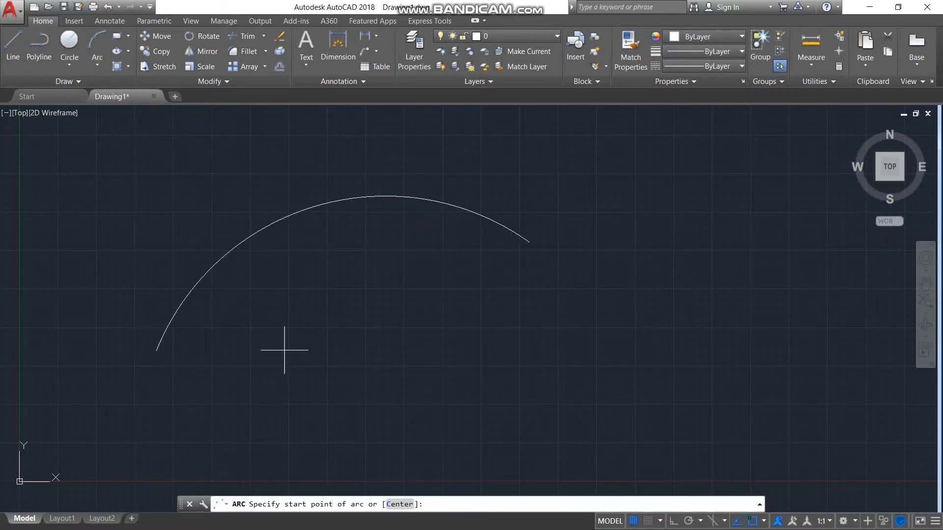
click(337, 377)
click(399, 260)
click(210, 199)
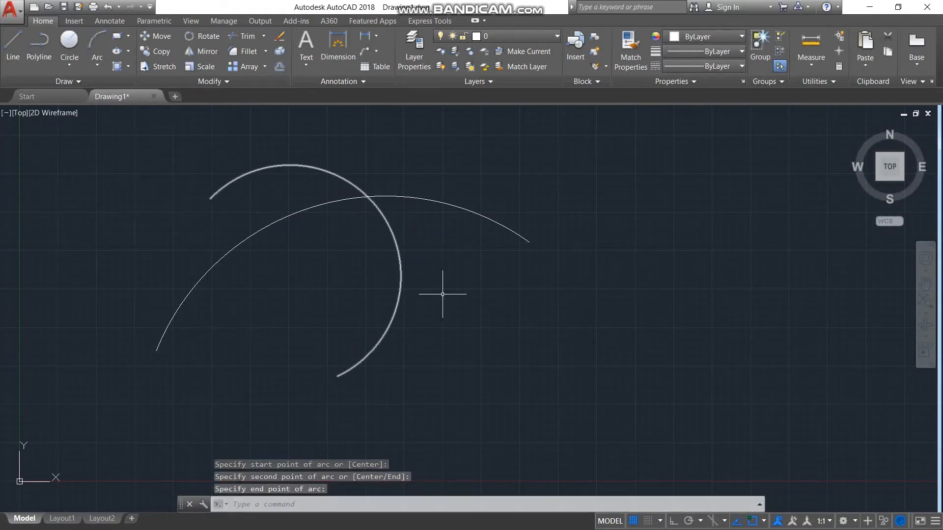
Select both crossing arcs with a selection window and erase them
click(538, 158)
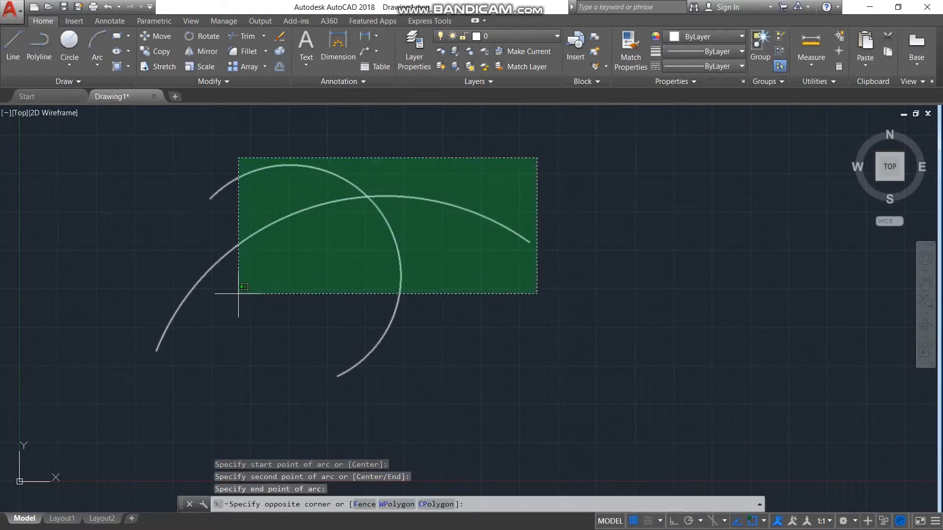
click(94, 389)
key(Delete)
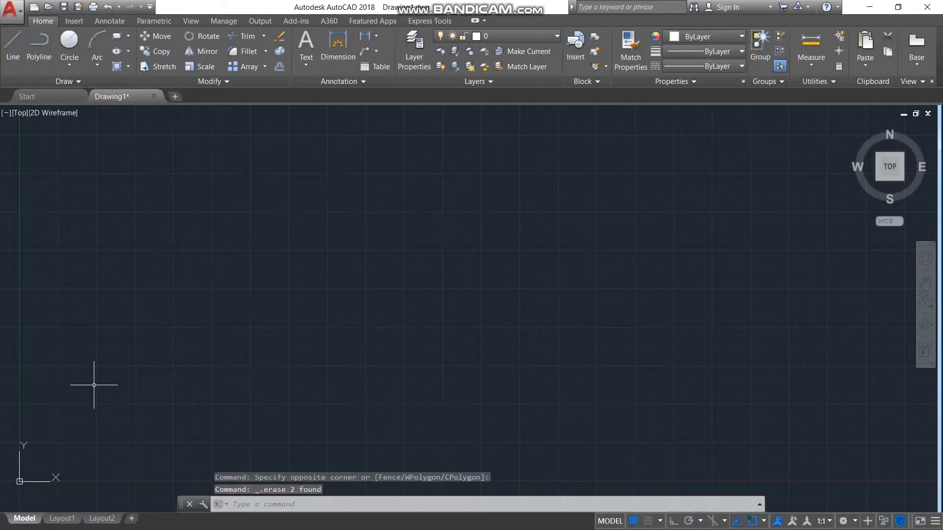
Draw a large, downward-bulging arc in the empty drawing using the Start, Center, End method
click(105, 64)
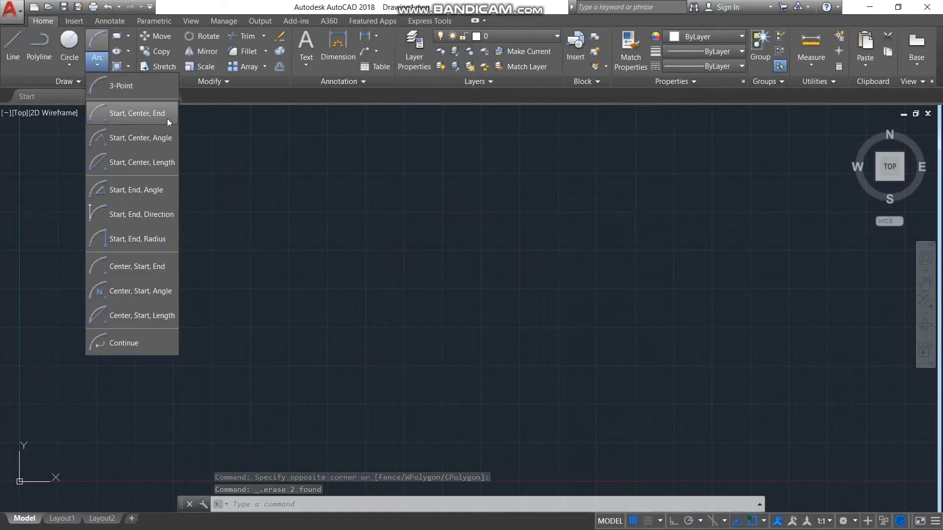
click(125, 113)
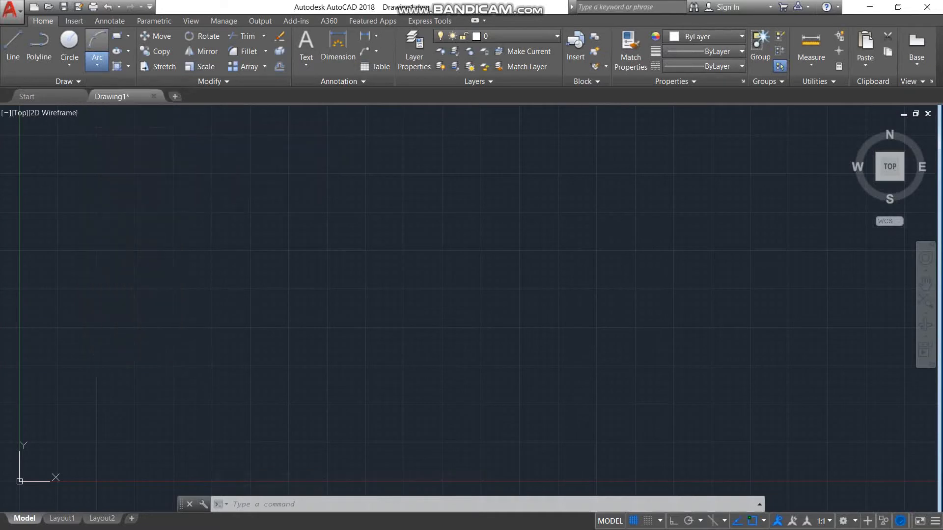
click(172, 268)
click(296, 245)
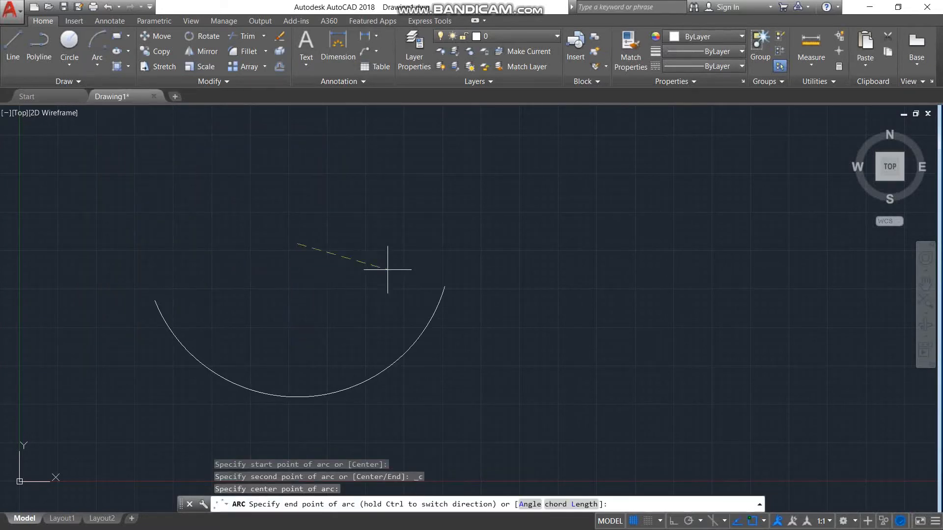
click(368, 206)
Select the Start, Center, End arc with a crossing window and erase it
click(487, 179)
click(301, 225)
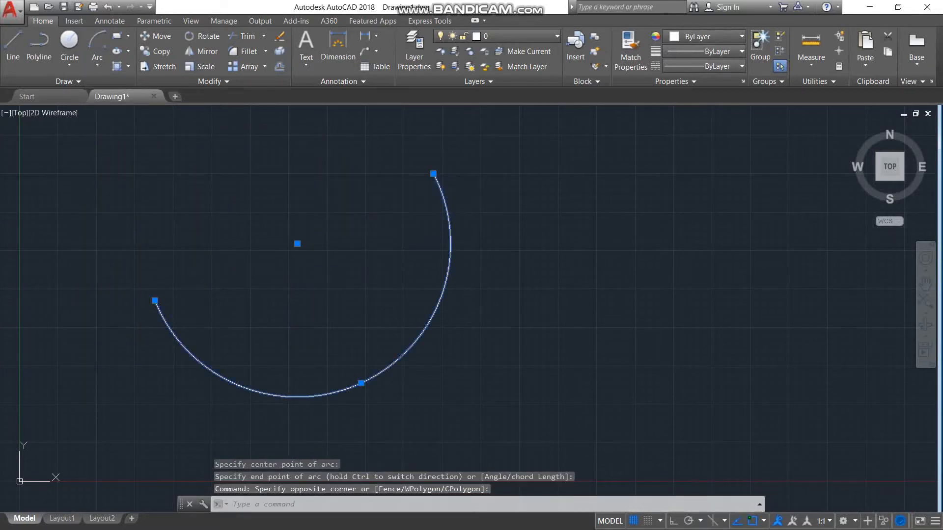
key(Delete)
click(12, 46)
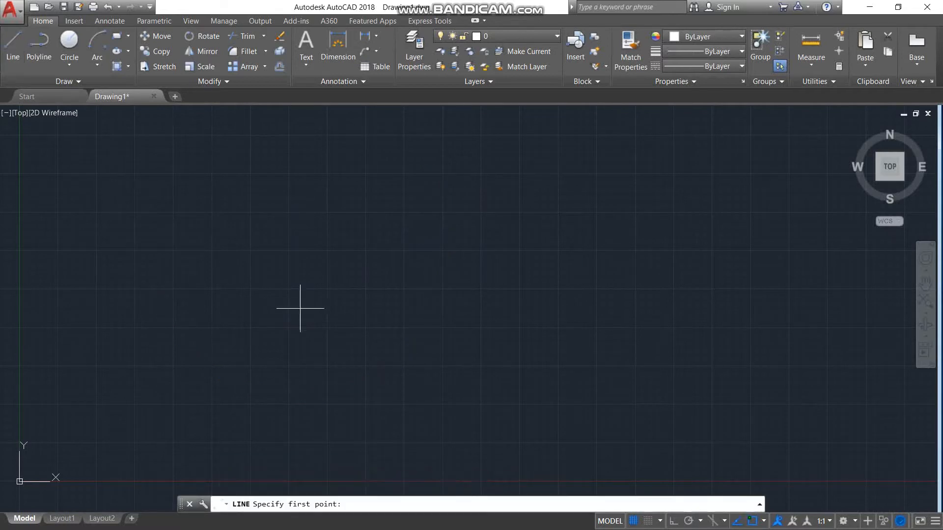
key(Escape)
key(Escape)
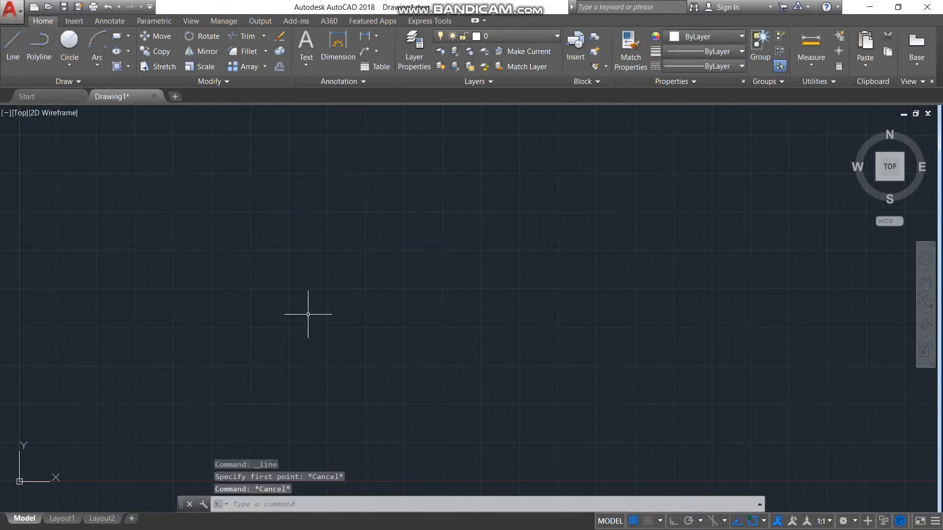
Turn Ortho on and draw a horizontal line about 22.8 units long in the upper part of the drawing
key(F8)
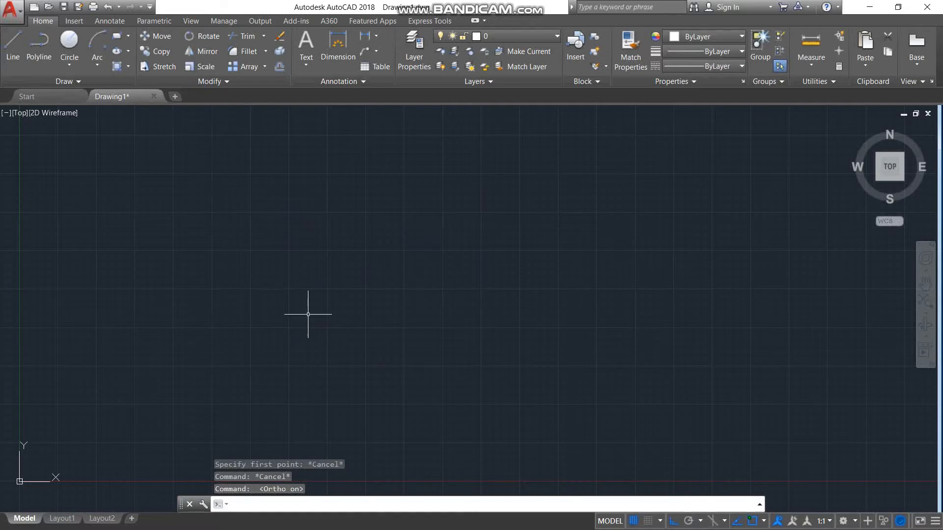
key(Return)
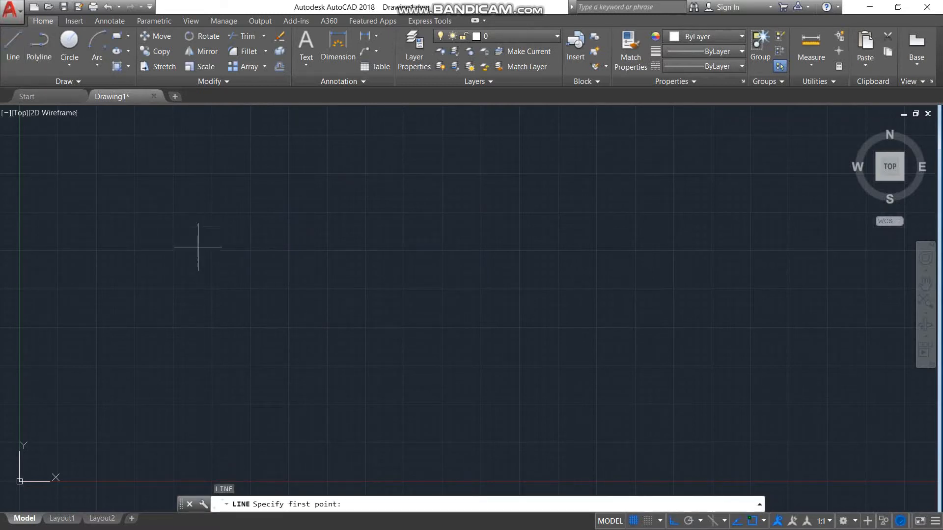
click(180, 231)
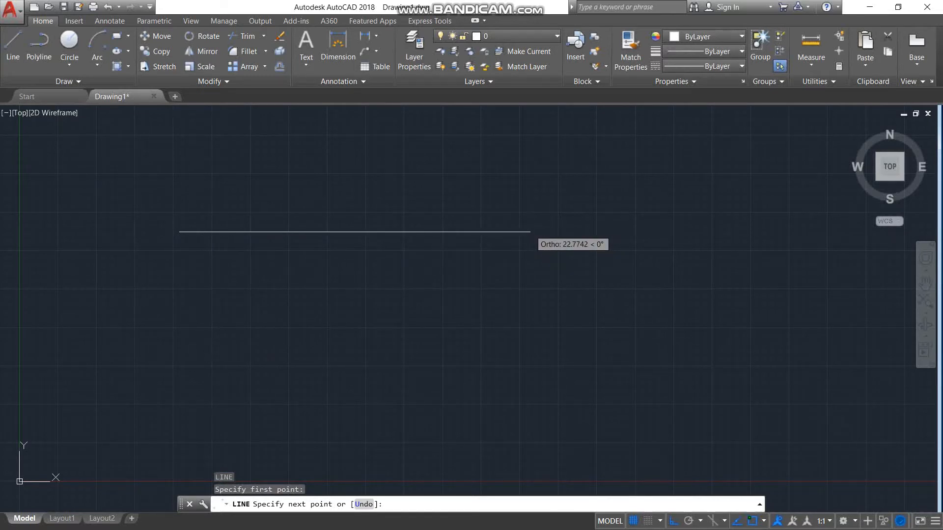
click(529, 231)
key(Return)
Draw a second, slightly shorter horizontal line below the first one, ending just short of its right end
key(Return)
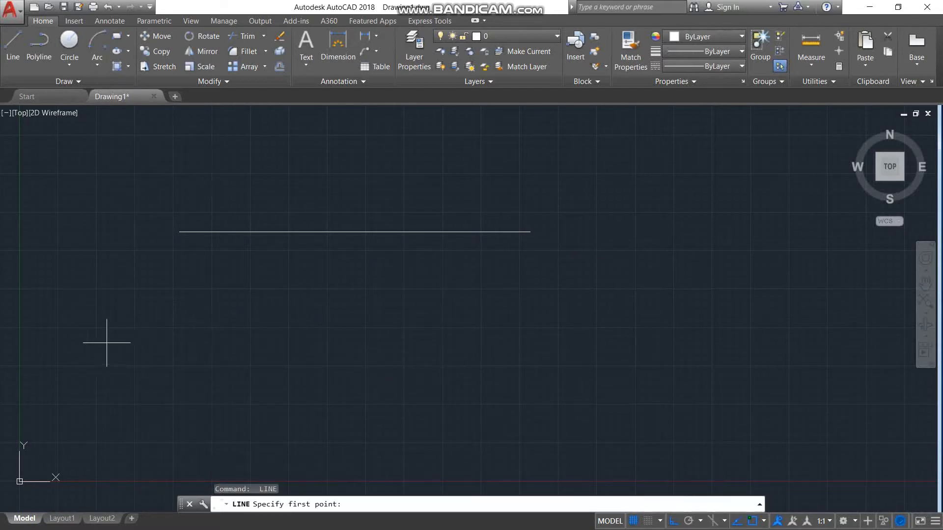
click(190, 358)
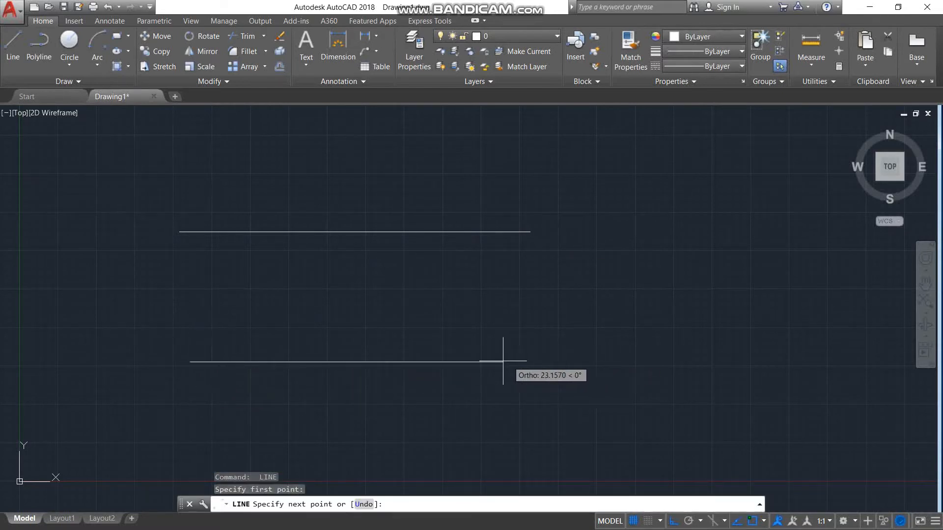
click(525, 362)
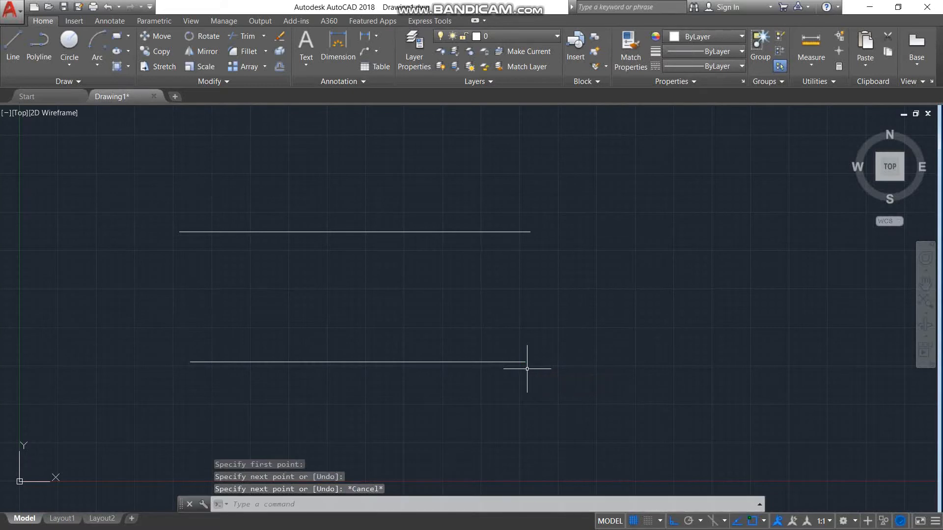
key(Return)
Draw a vertical line from the upper line's right endpoint down to the level of the lower line
key(Return)
click(530, 232)
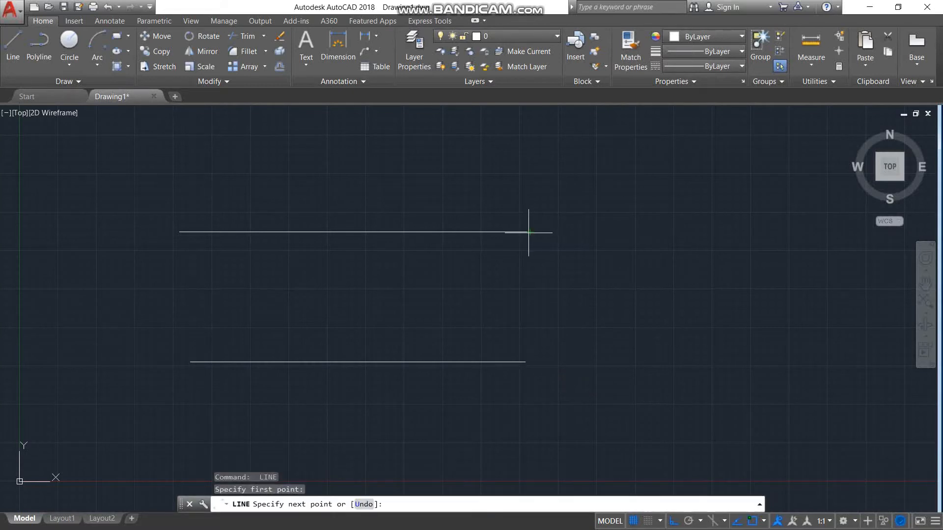
click(530, 362)
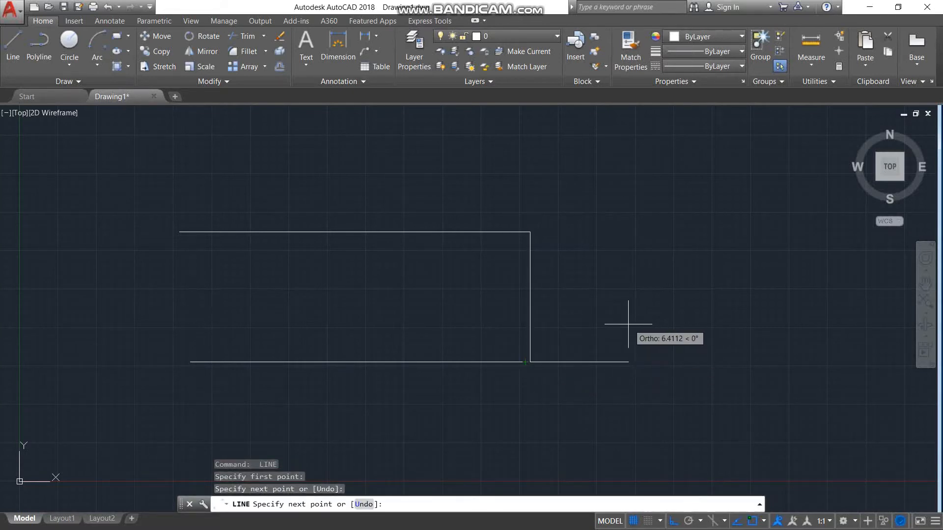
key(Escape)
Extend the lower horizontal line to the vertical line, using the vertical line as the boundary edge
scroll(539, 374, up, 4)
text(EX)
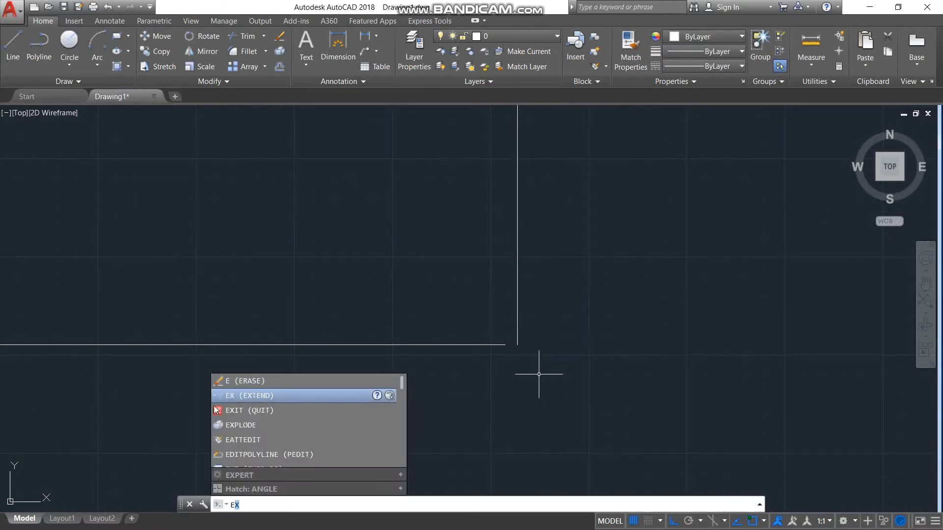
click(270, 400)
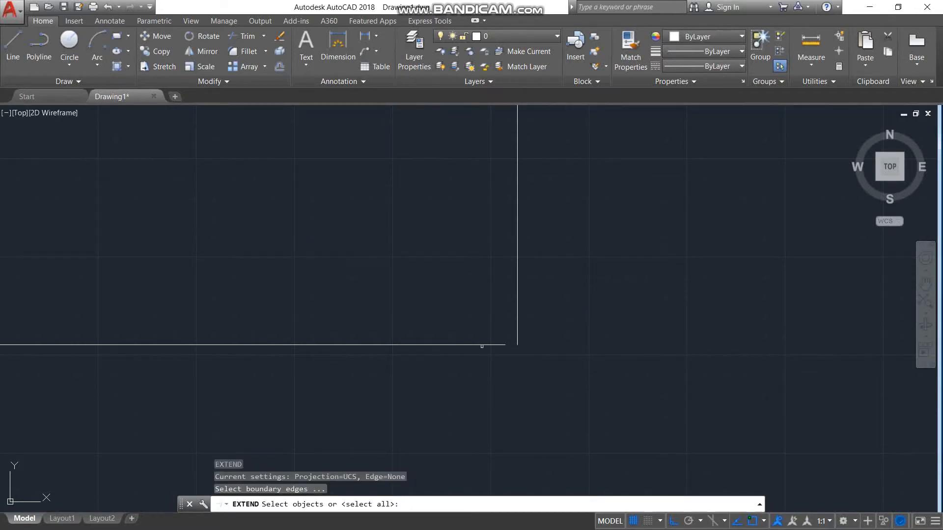
click(517, 336)
key(Return)
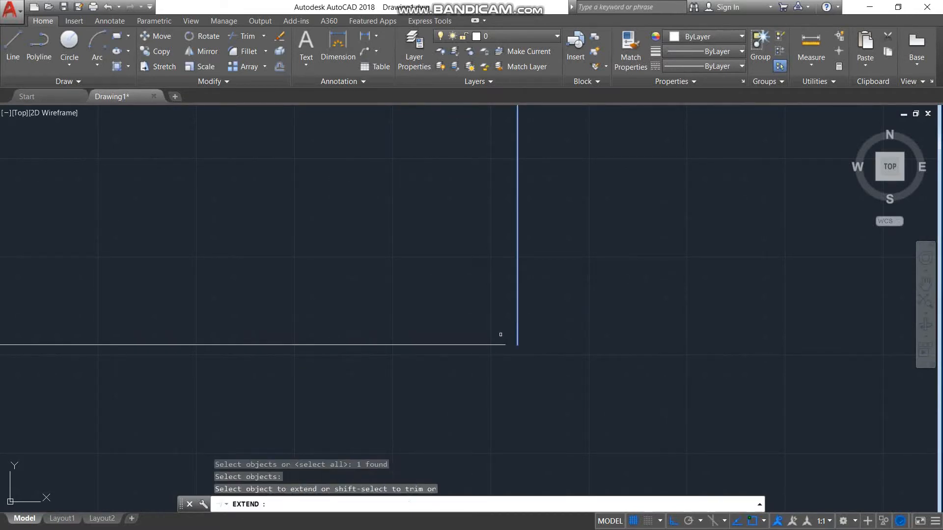
click(470, 345)
click(476, 343)
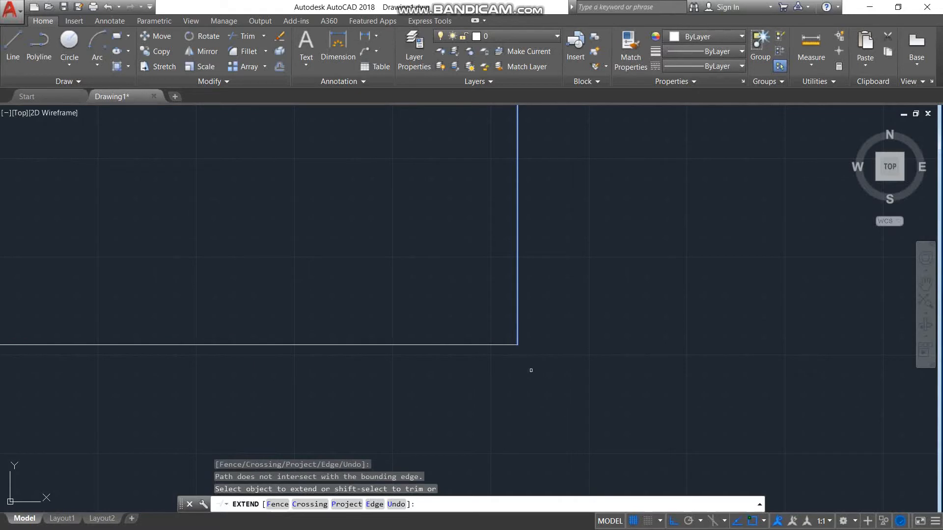
key(Escape)
scroll(527, 358, down, 3)
scroll(527, 358, up, 2)
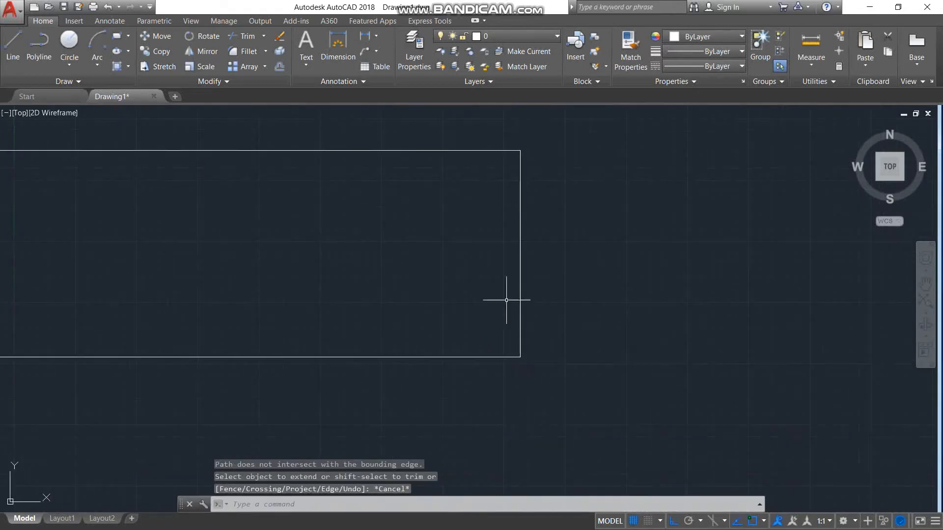
Draw a Start, Center, End arc from the vertical line's lower corner, centred on its midpoint, to its upper corner
click(97, 65)
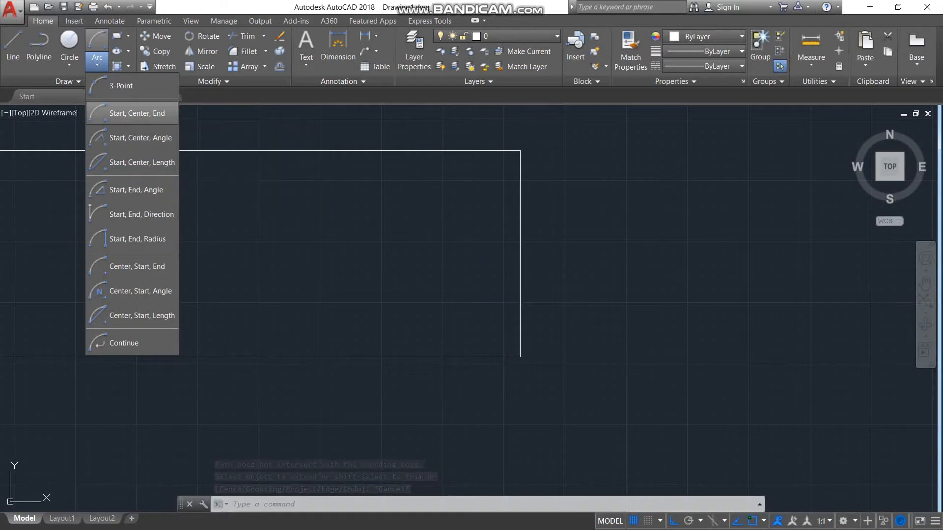
click(125, 116)
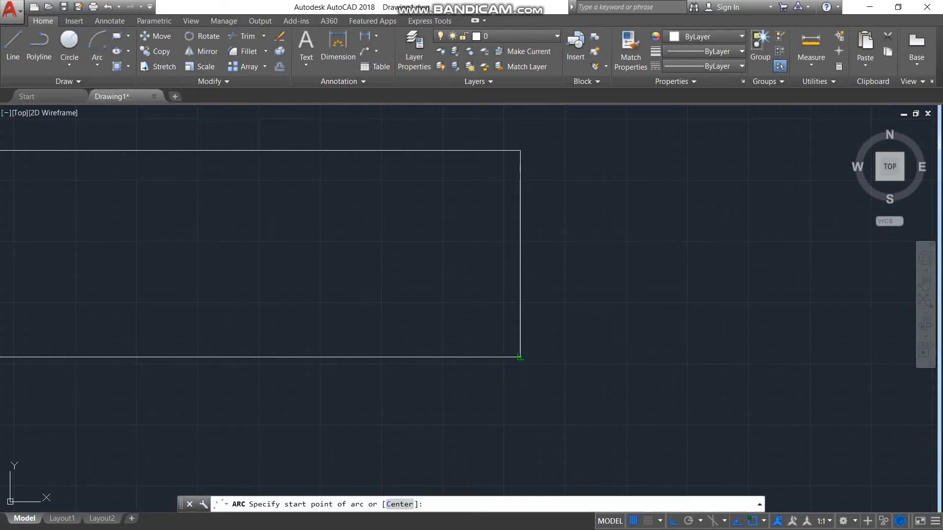
click(519, 358)
click(520, 254)
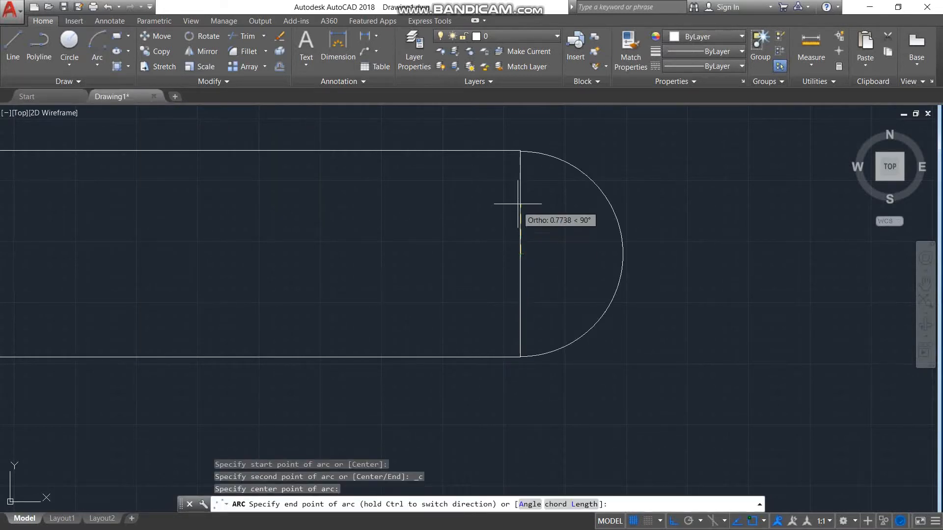
click(524, 151)
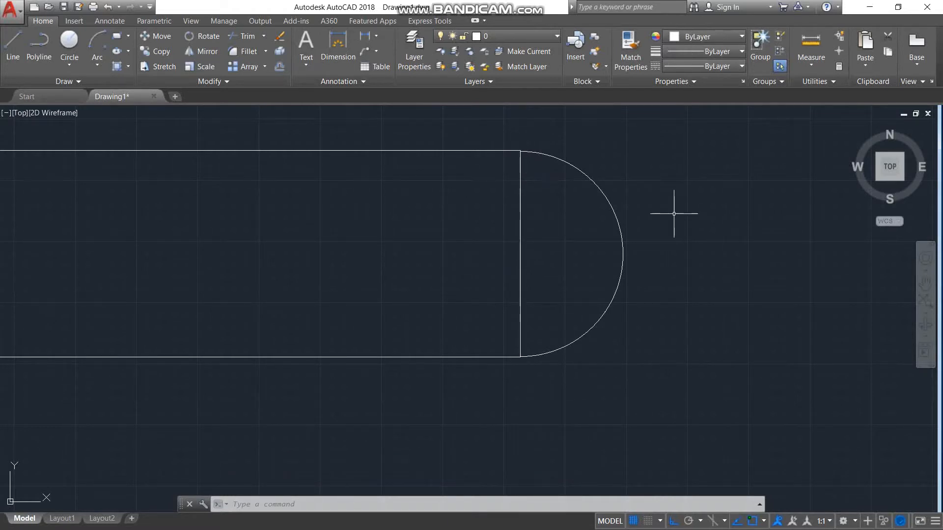
Replace the arc with a Start, Center, End arc from the vertical line's upper corner, centred on its midpoint, to its lower corner
key(ctrl+z)
click(96, 64)
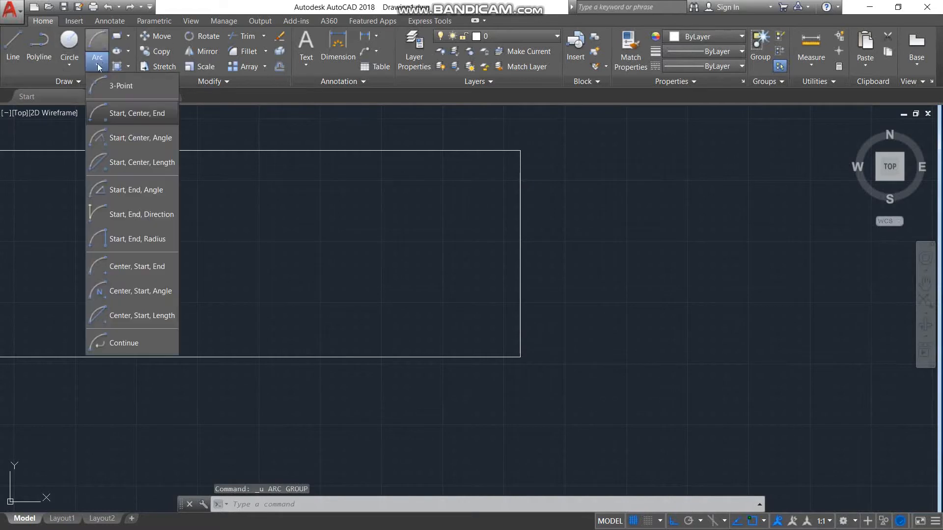
click(113, 87)
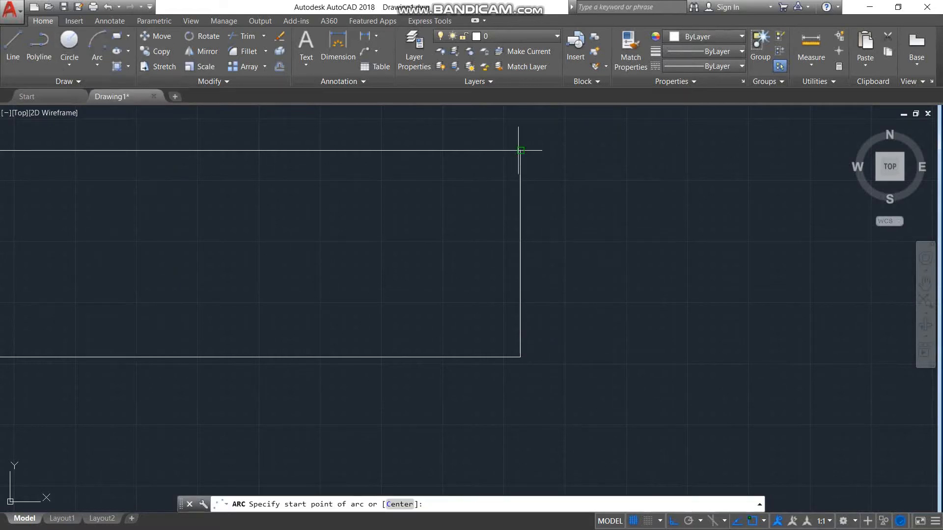
click(520, 151)
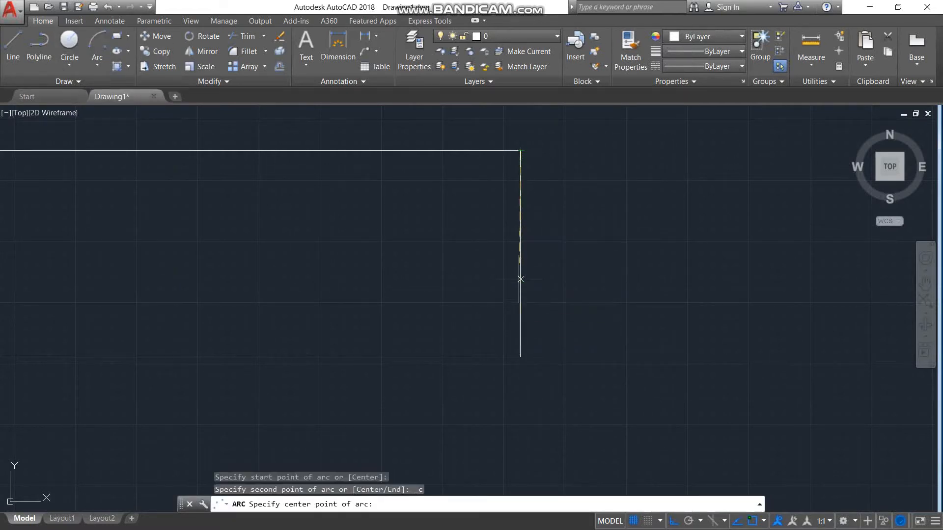
click(520, 255)
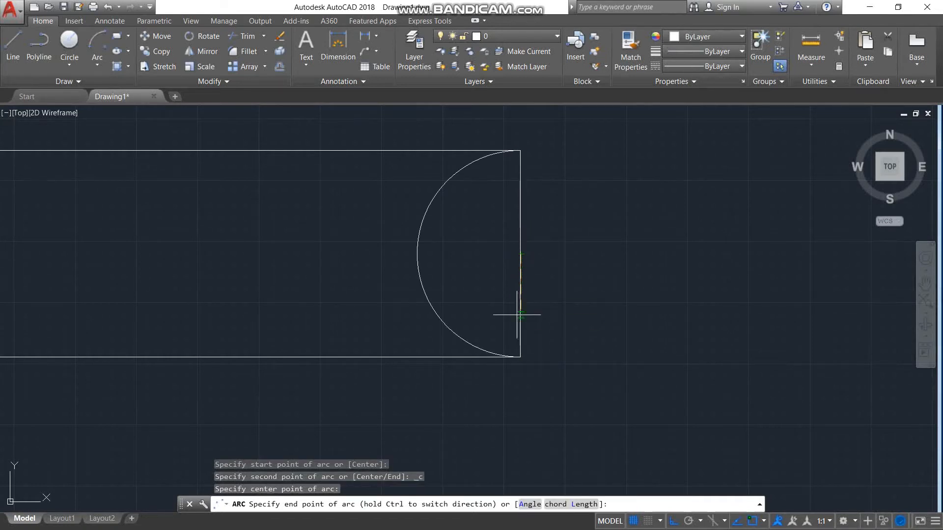
click(520, 357)
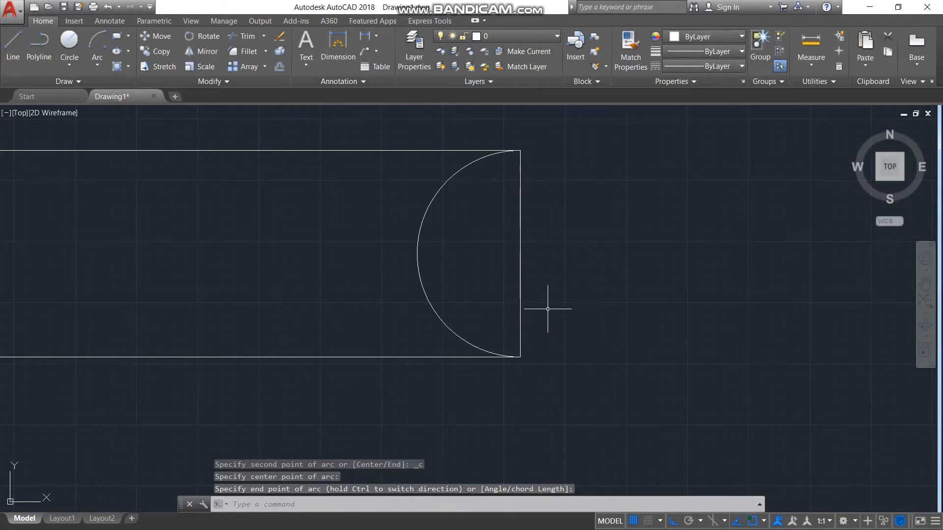
Undo the last arc and, with Ortho off, draw a Start, Center, Angle arc of 45° from the lower corner about the vertical line's midpoint
key(ctrl+z)
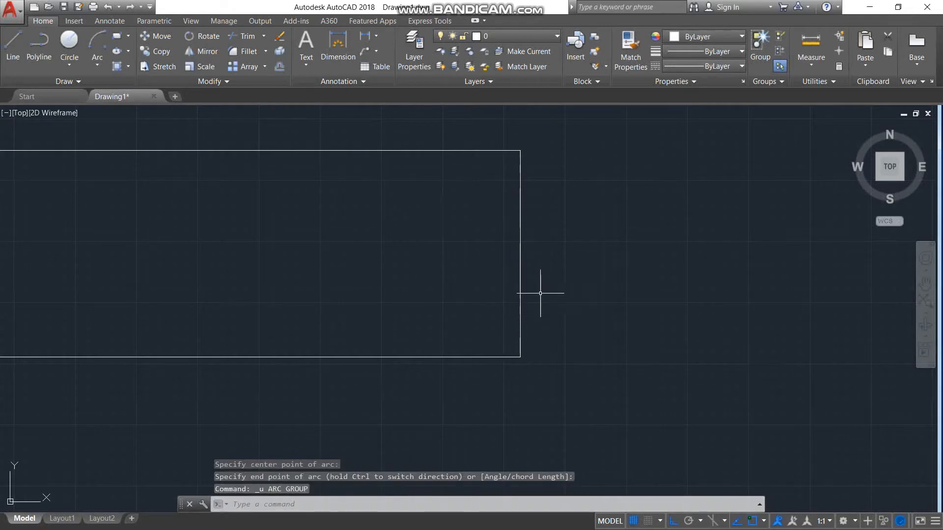
click(98, 65)
click(117, 137)
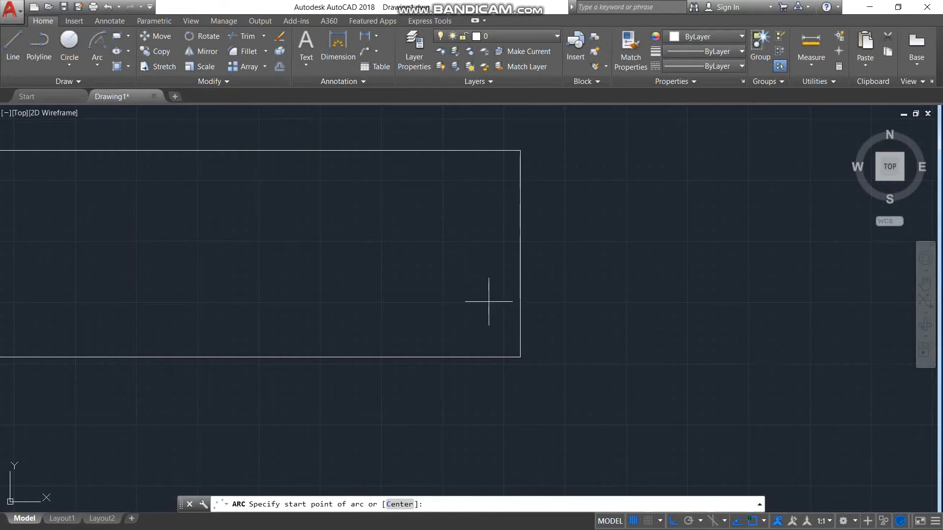
click(520, 357)
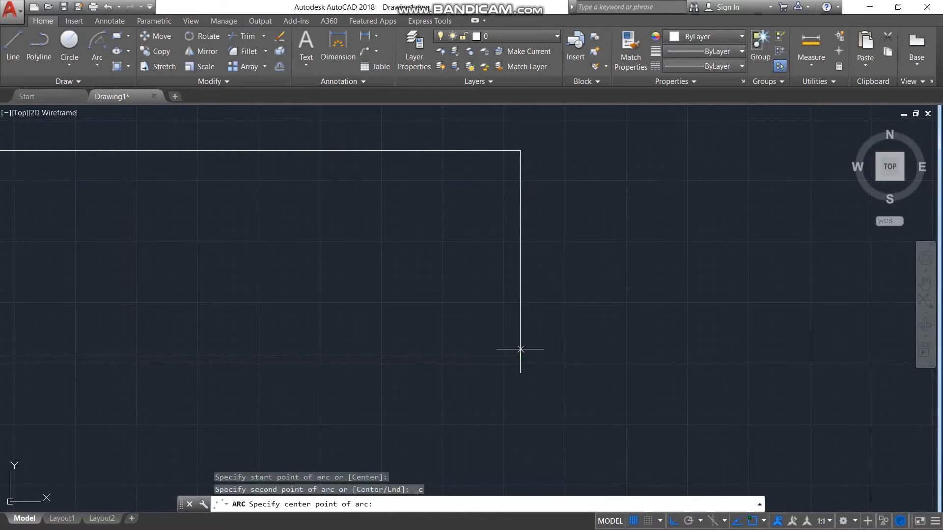
click(520, 254)
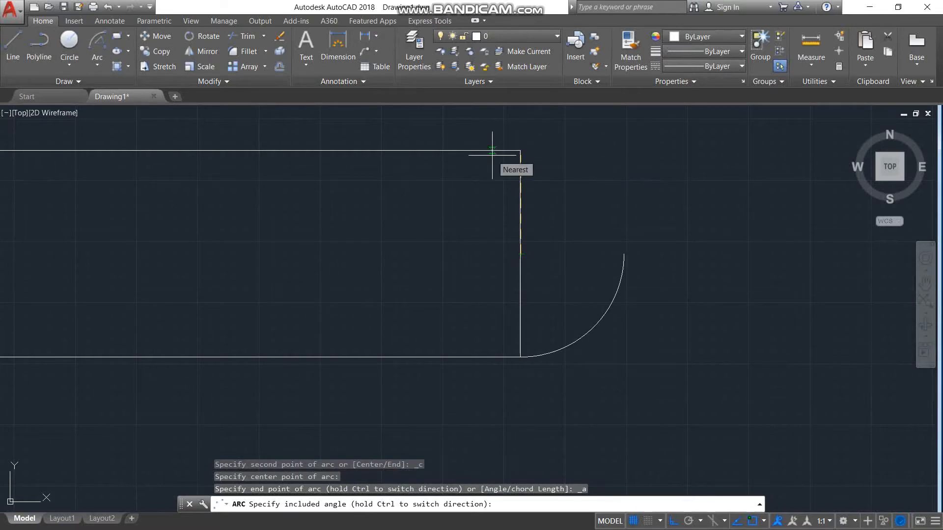
key(F8)
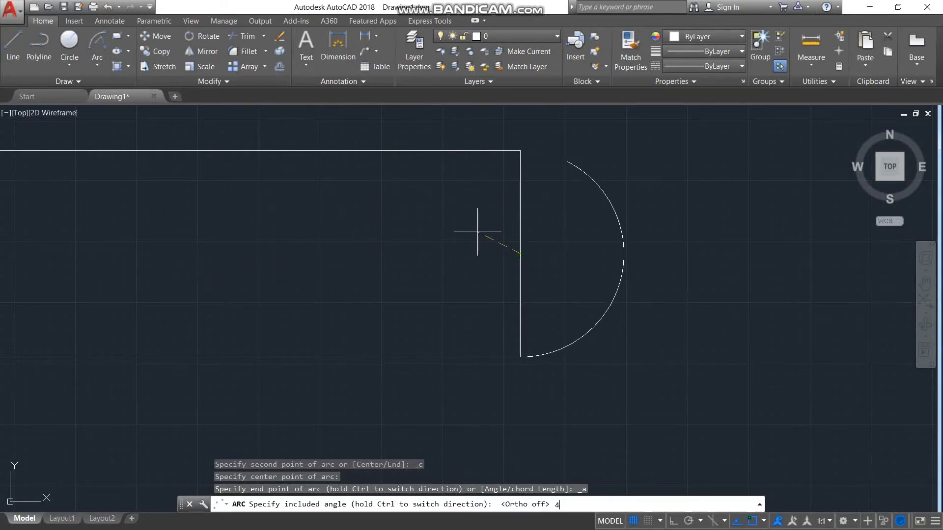
key(Return)
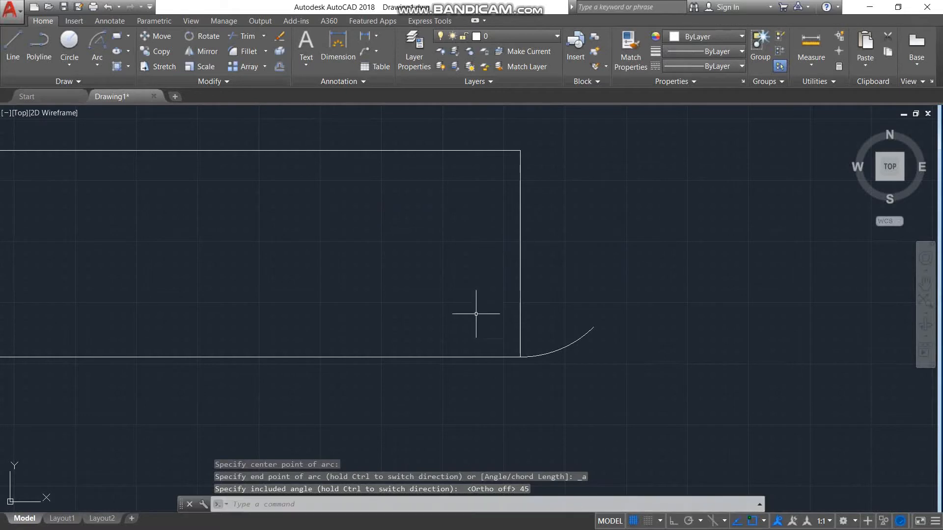
key(Escape)
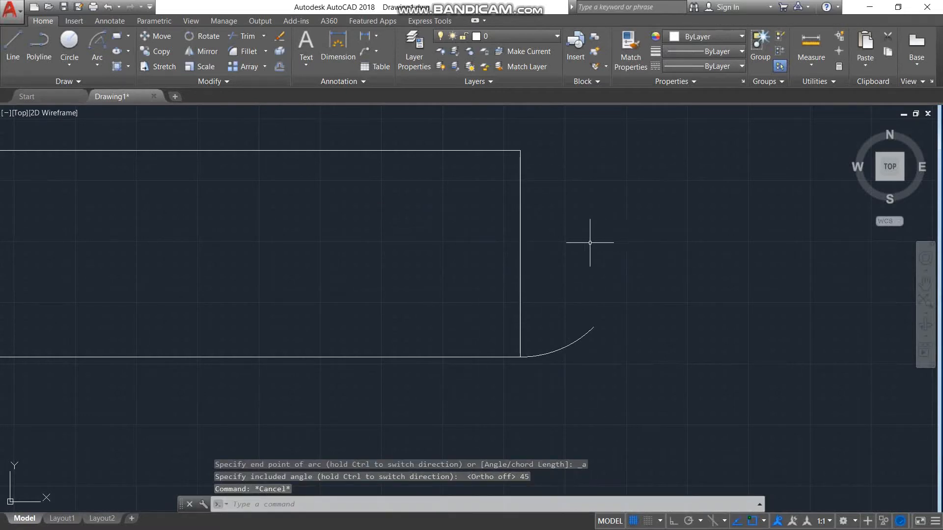
Erase the 45° arc and draw a Start, Center, Angle arc of 180° from the lower corner about the vertical line's midpoint
click(589, 334)
click(577, 332)
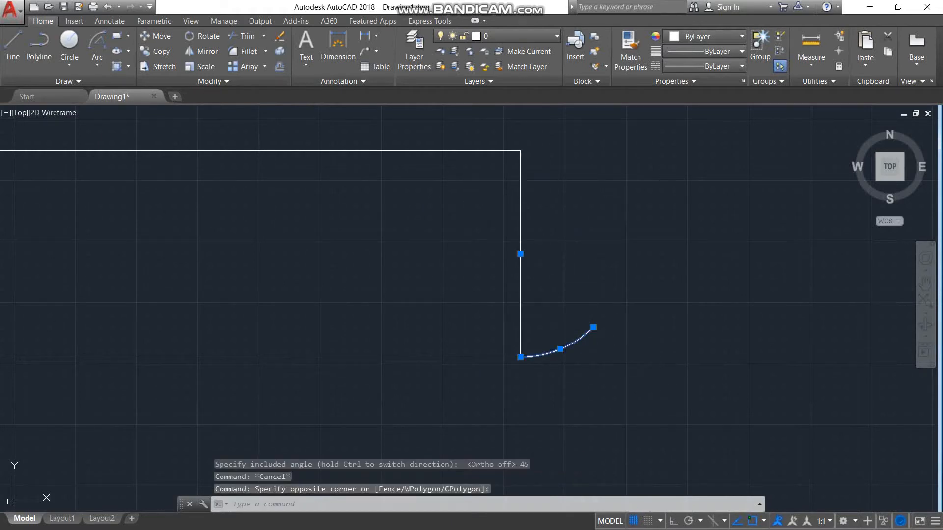
key(Delete)
click(100, 48)
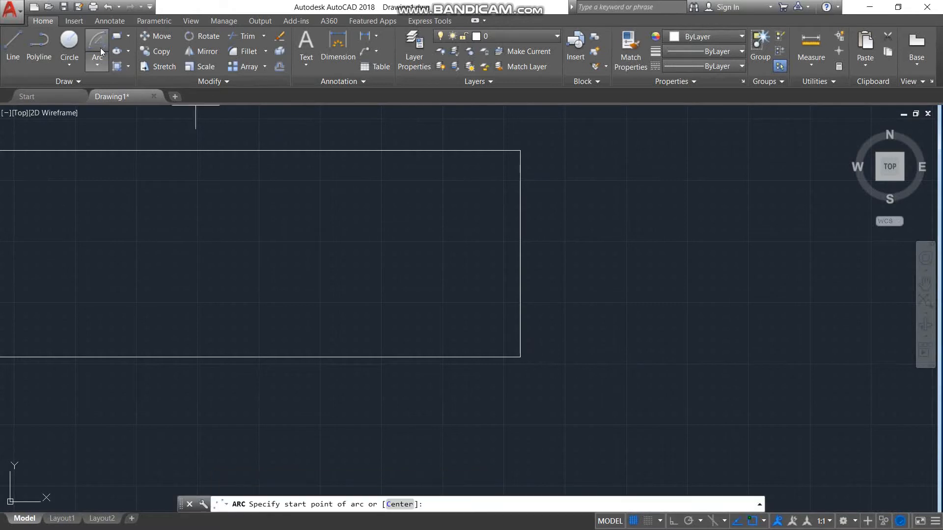
click(520, 357)
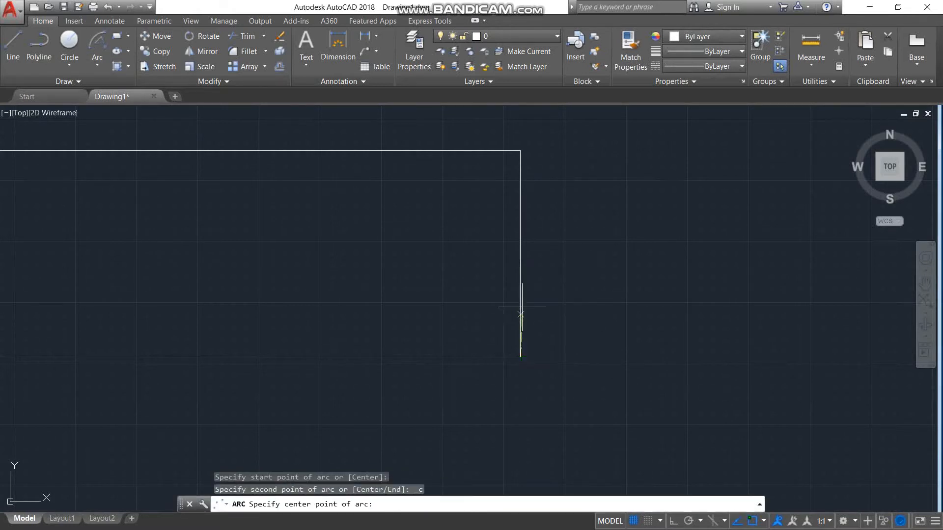
click(520, 256)
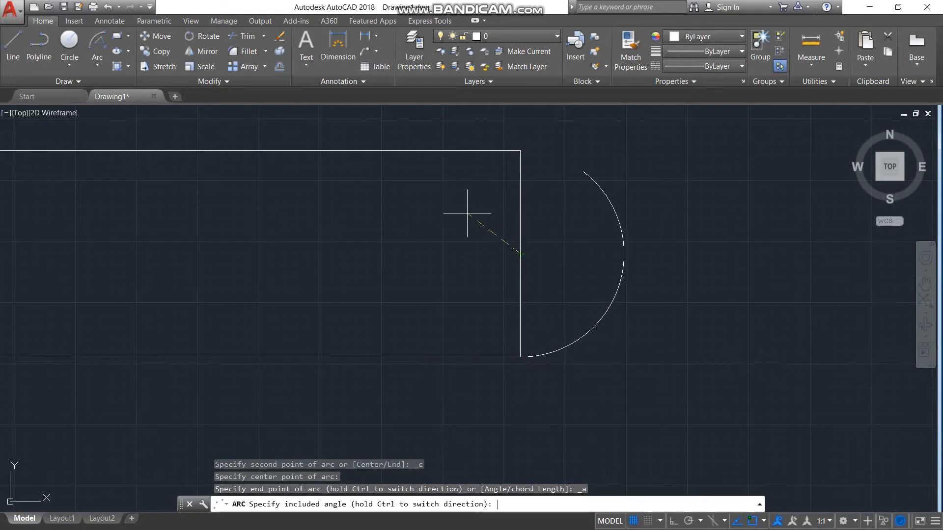
text(180)
key(Return)
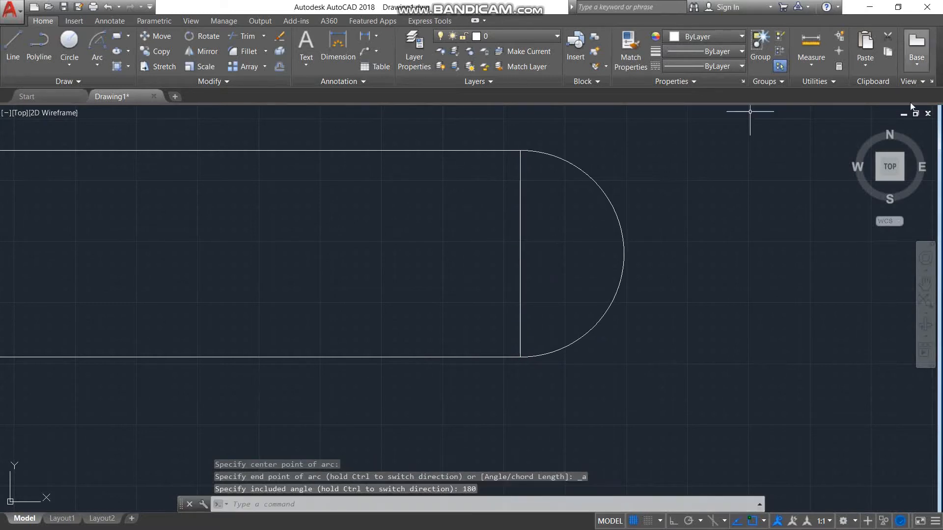
key(Escape)
Erase the 180° arc and draw a Start, Center, Length arc from the lower corner about the vertical line's midpoint, its chord reaching the upper corner
click(643, 164)
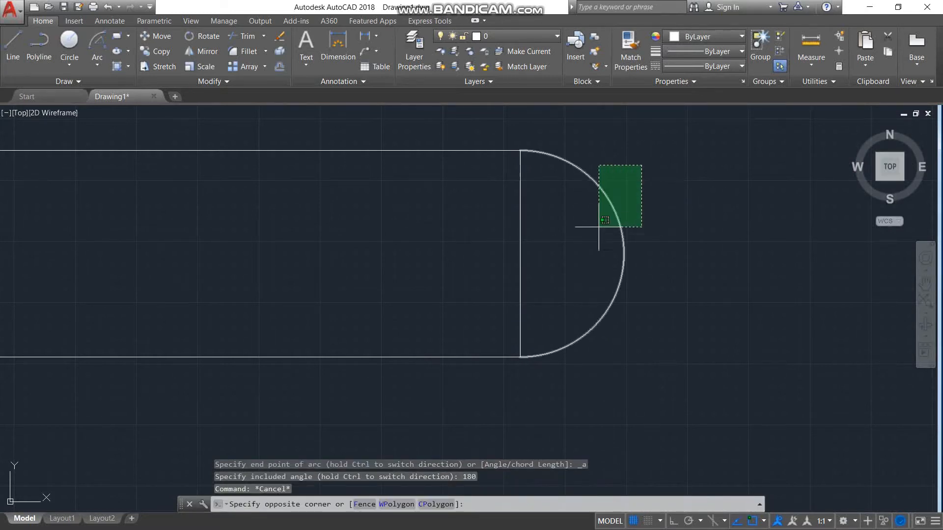
click(591, 236)
key(Delete)
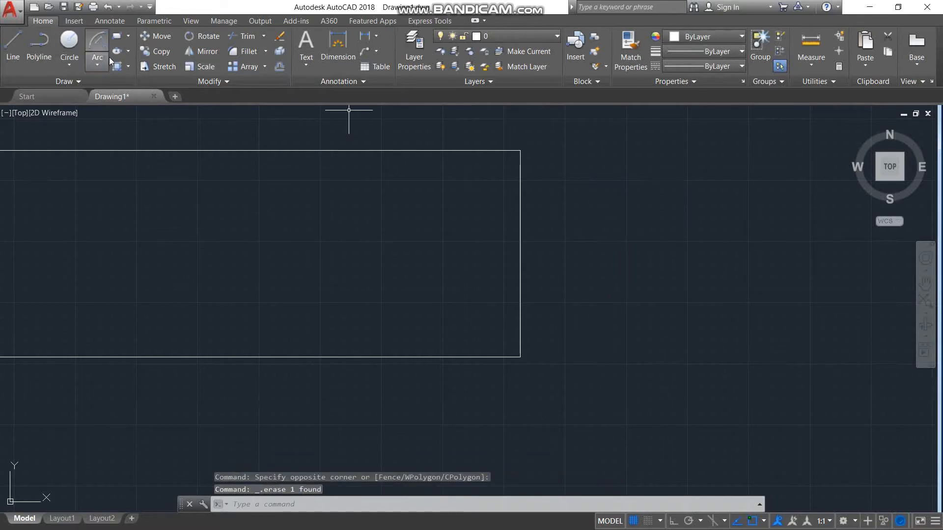
click(97, 63)
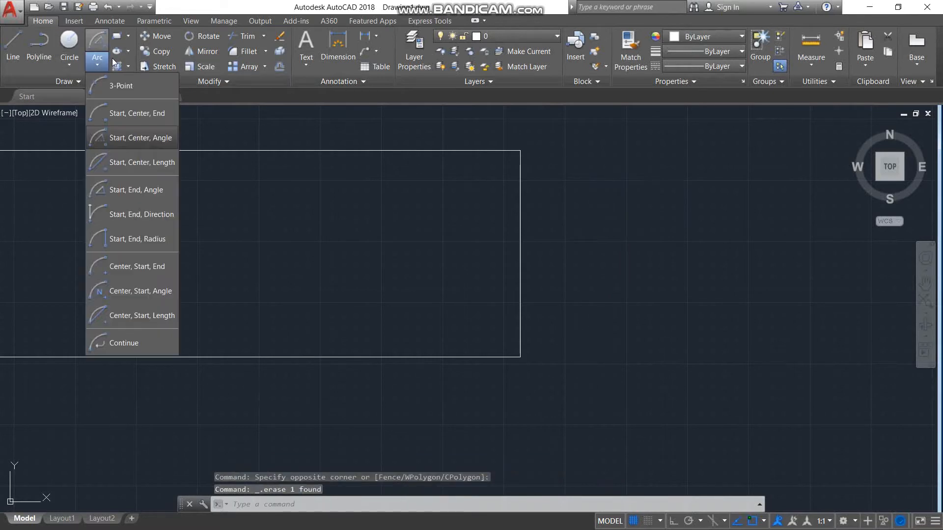
click(142, 162)
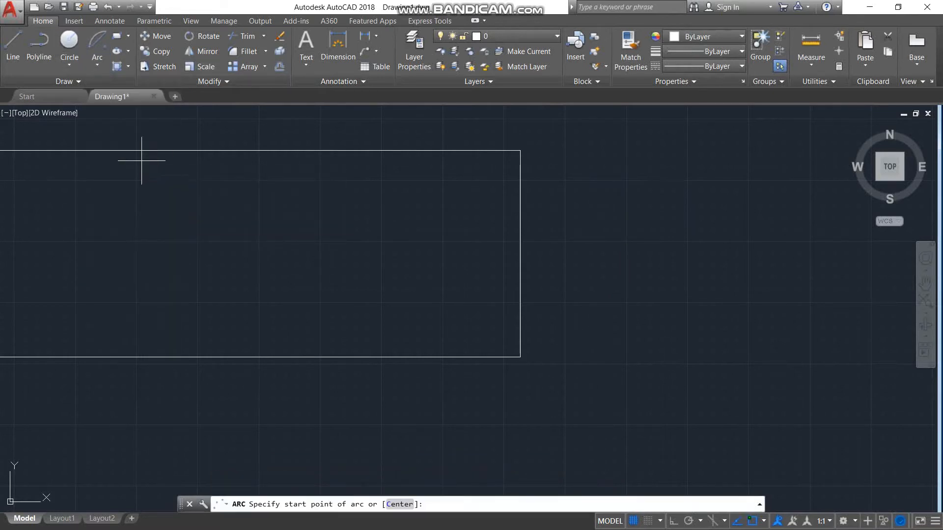
click(520, 357)
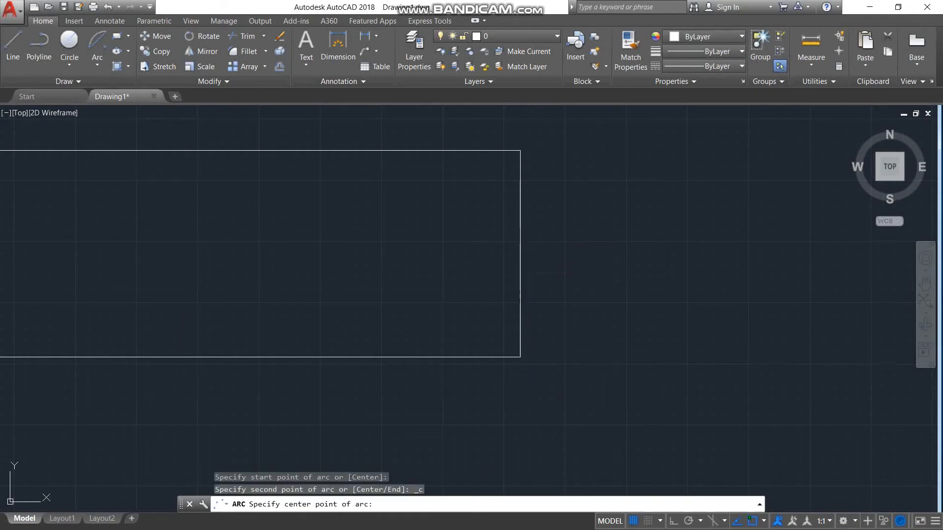
click(520, 254)
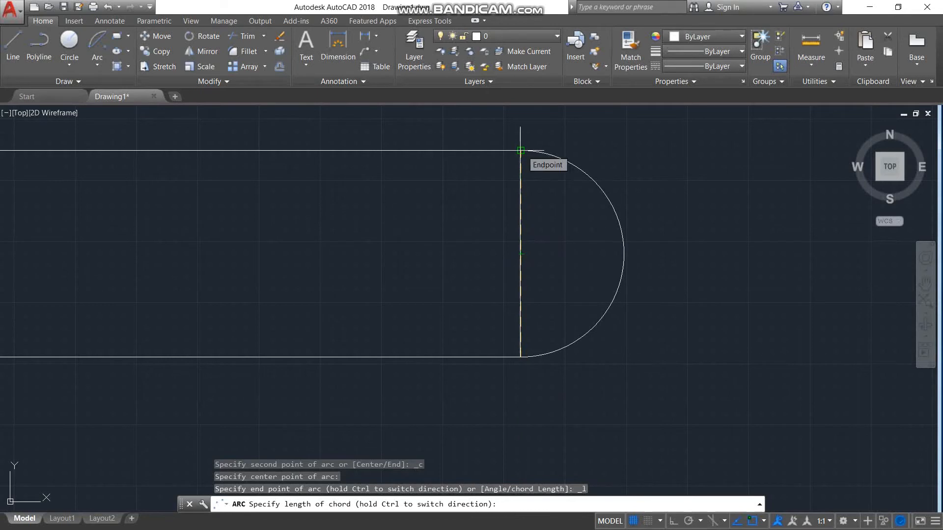
key(Escape)
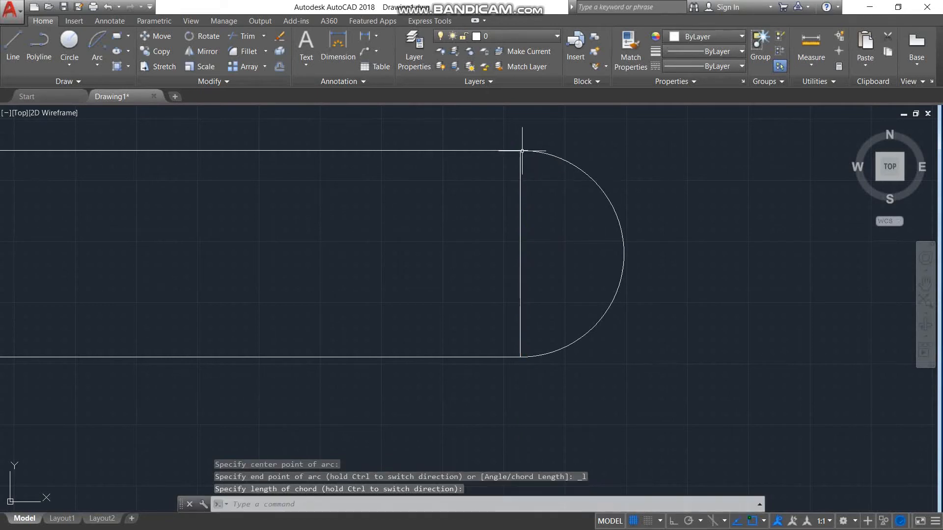
Erase the semicircular arc and draw a Start, End, Angle arc of 45° from the vertical line's lower corner to its upper corner
click(632, 198)
click(585, 248)
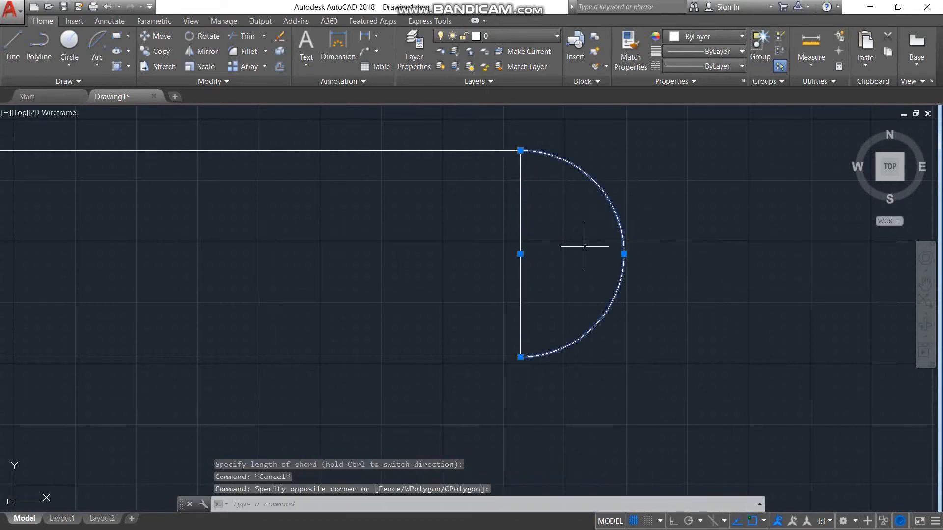
key(Delete)
click(97, 65)
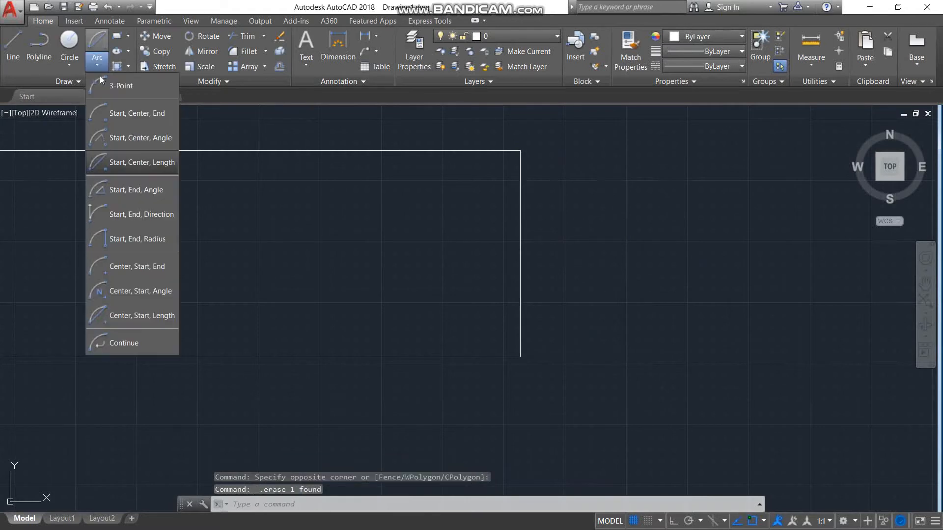
click(137, 189)
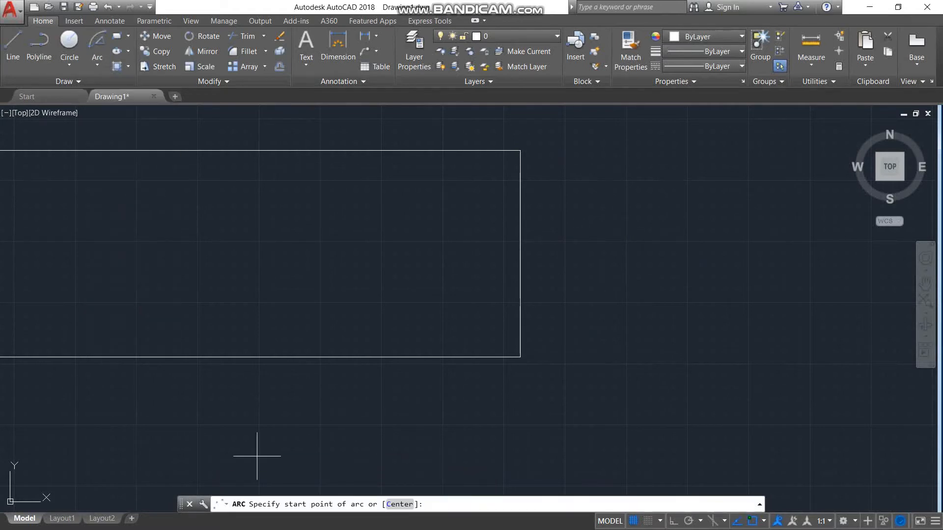
click(520, 357)
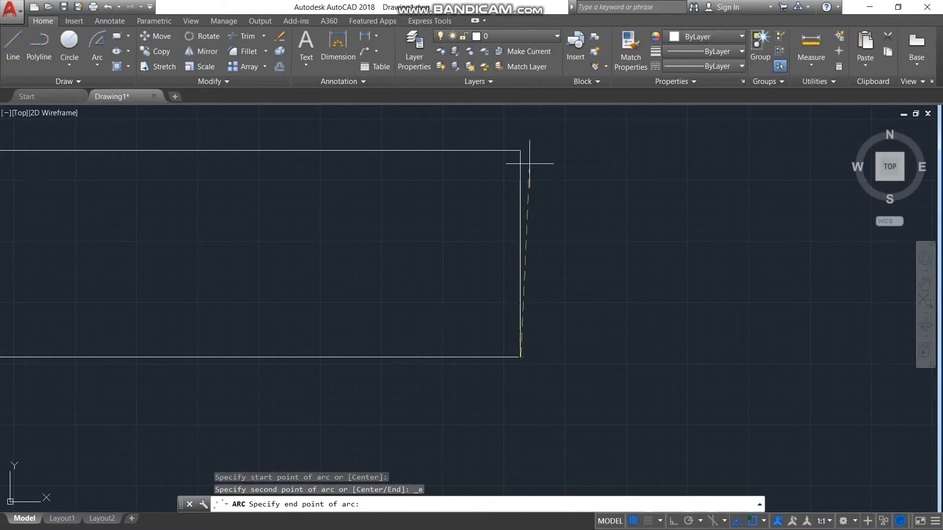
click(521, 150)
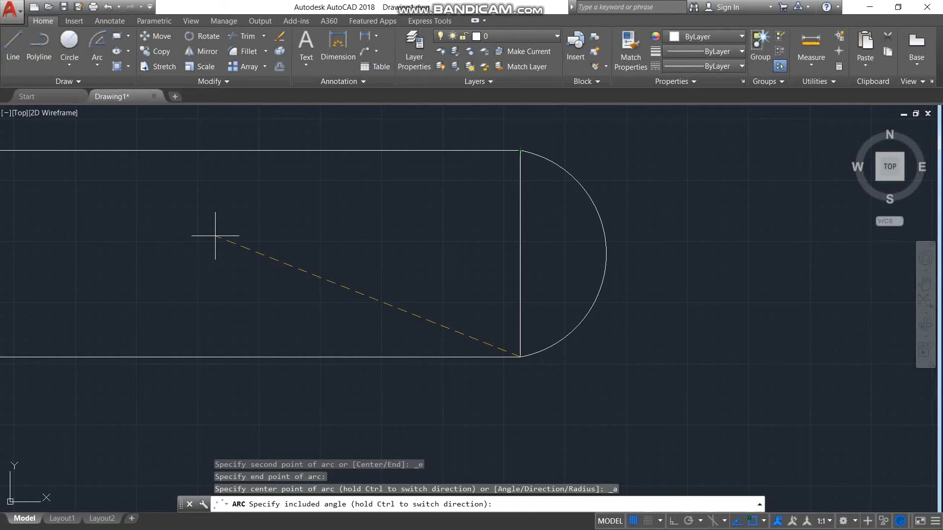
text(45)
key(Return)
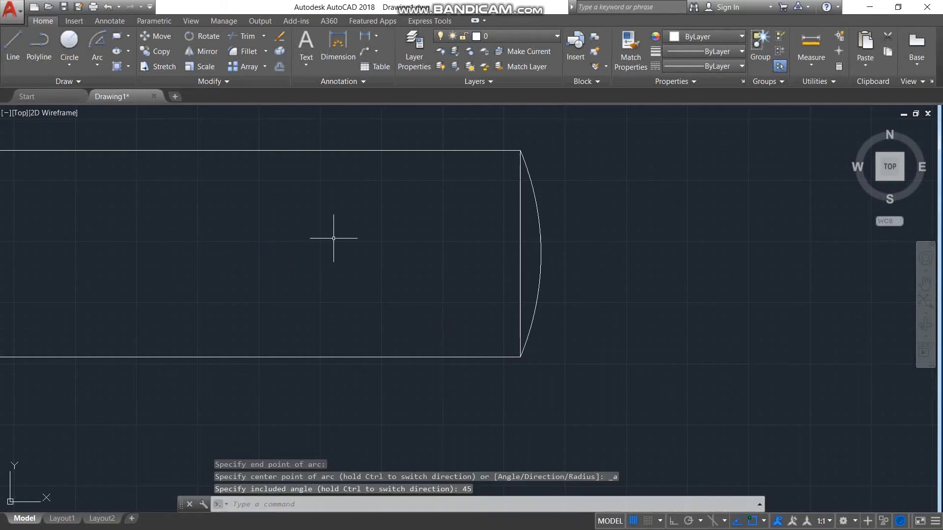
key(Escape)
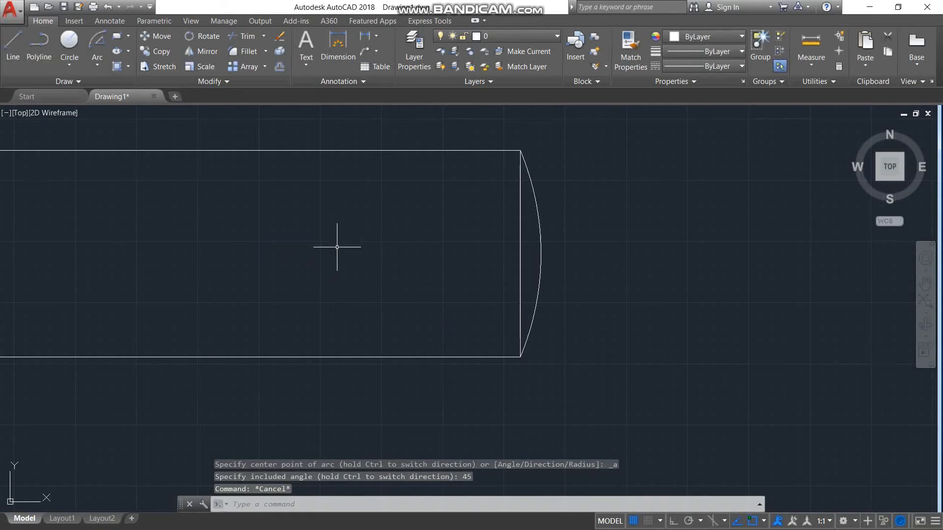
Draw a second Start, End, Angle arc from the vertical line's lower corner to its upper corner with a 90° included angle
click(98, 67)
click(117, 190)
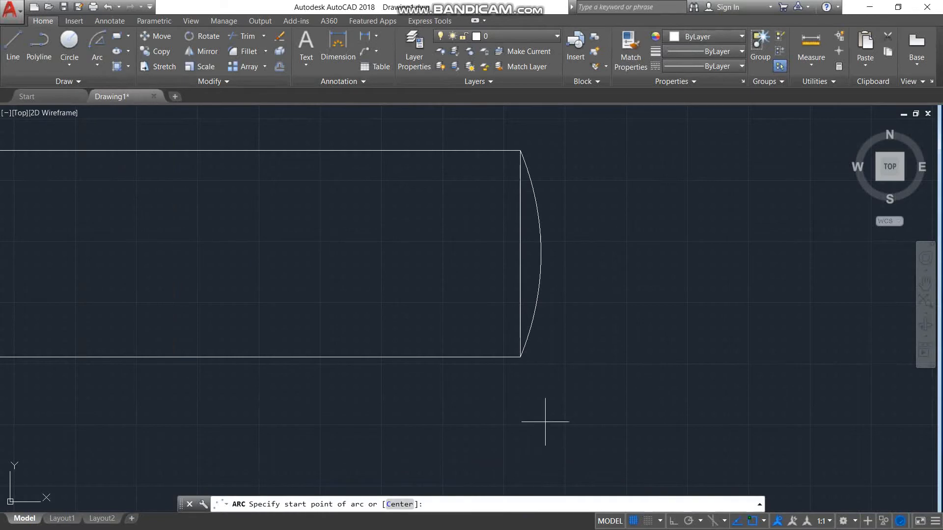
click(520, 357)
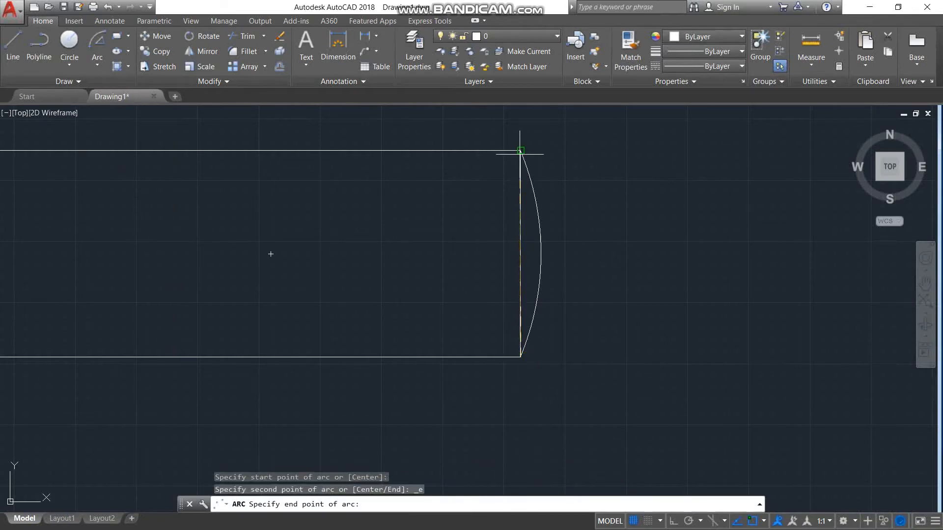
click(520, 151)
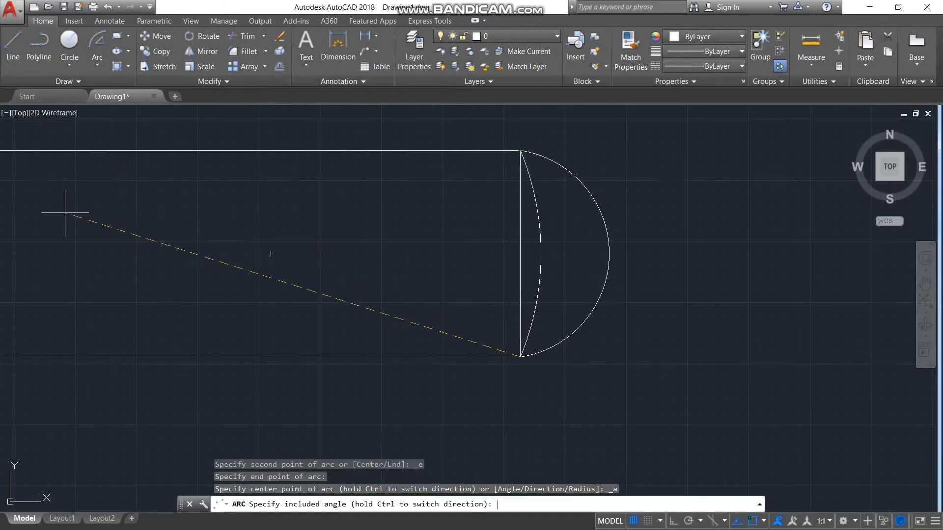
key(Return)
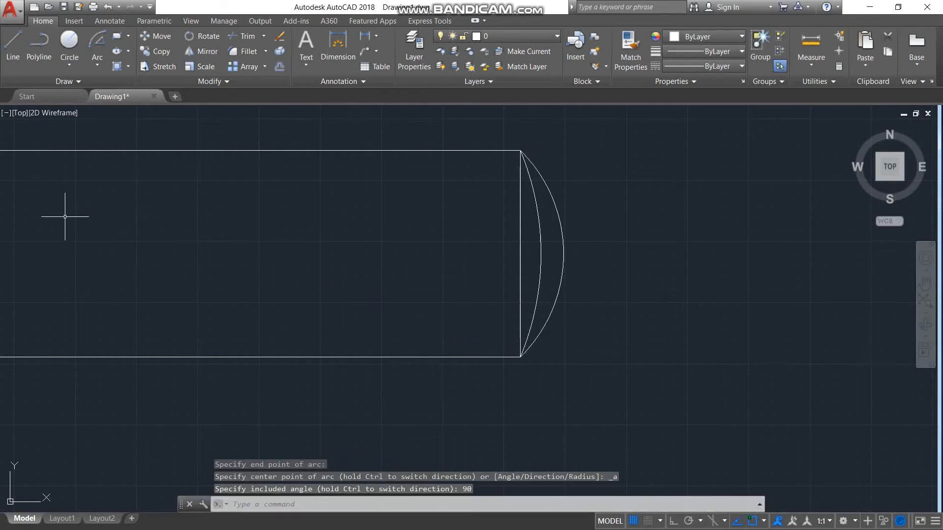
Erase both Start, End, Angle arcs between the vertical line's corners
click(604, 223)
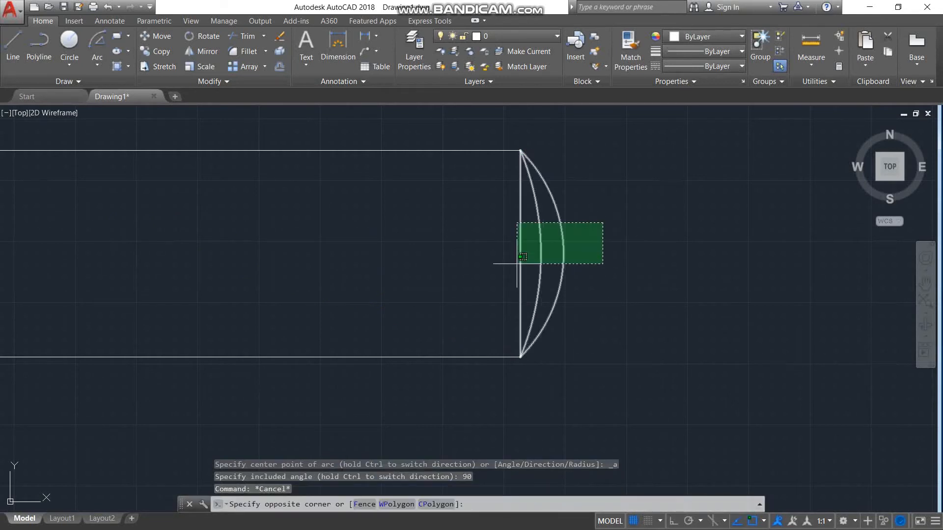
click(533, 272)
key(Delete)
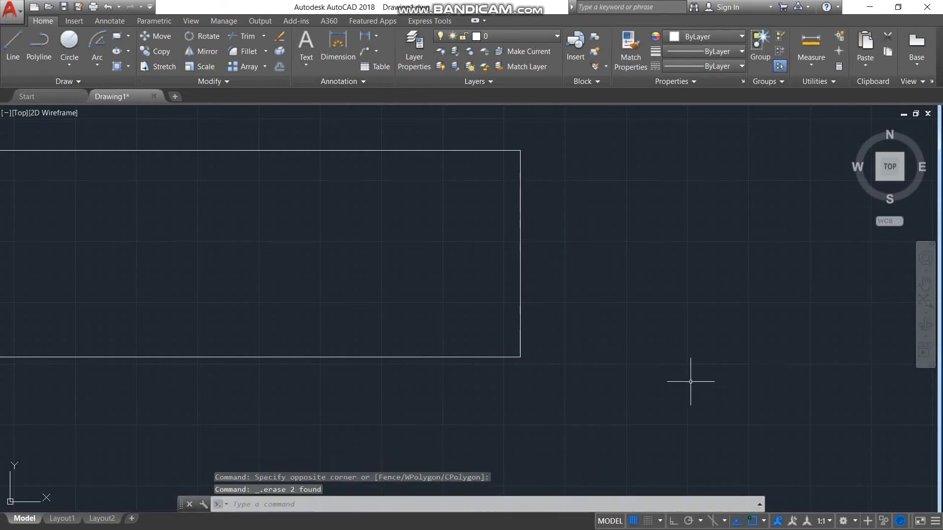
Enable pointer input in the dynamic input drafting settings and apply the change
click(658, 522)
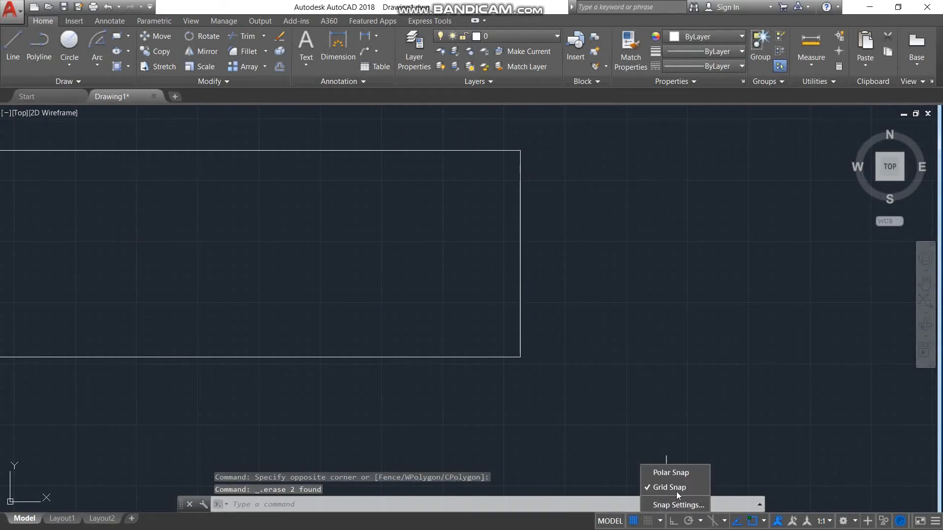
click(662, 505)
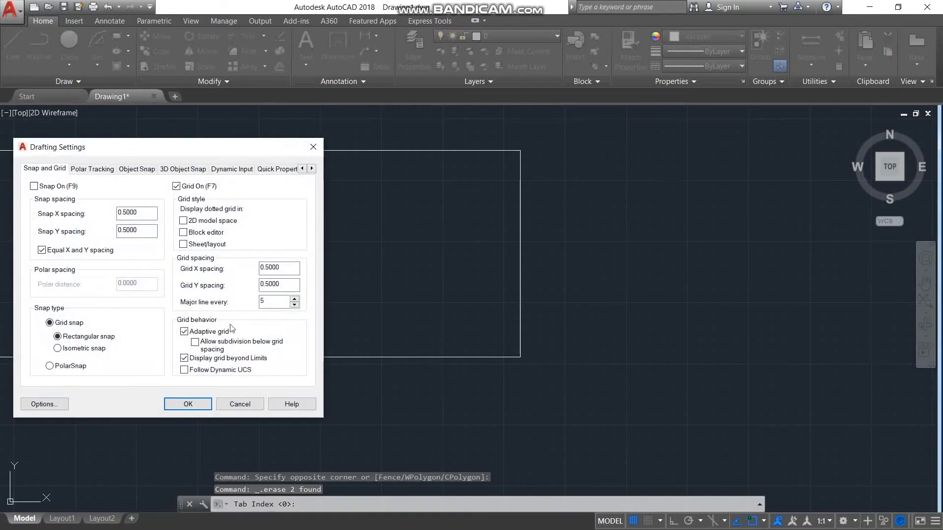
click(231, 169)
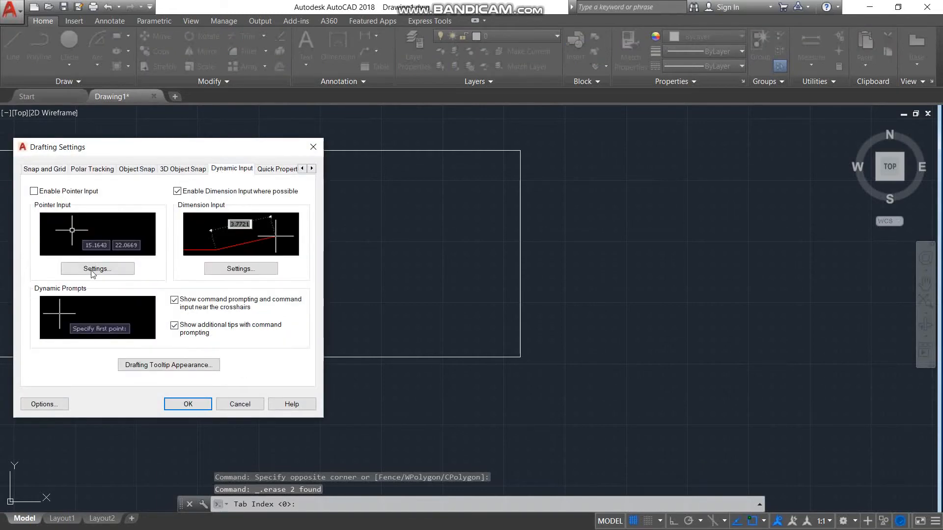
click(34, 191)
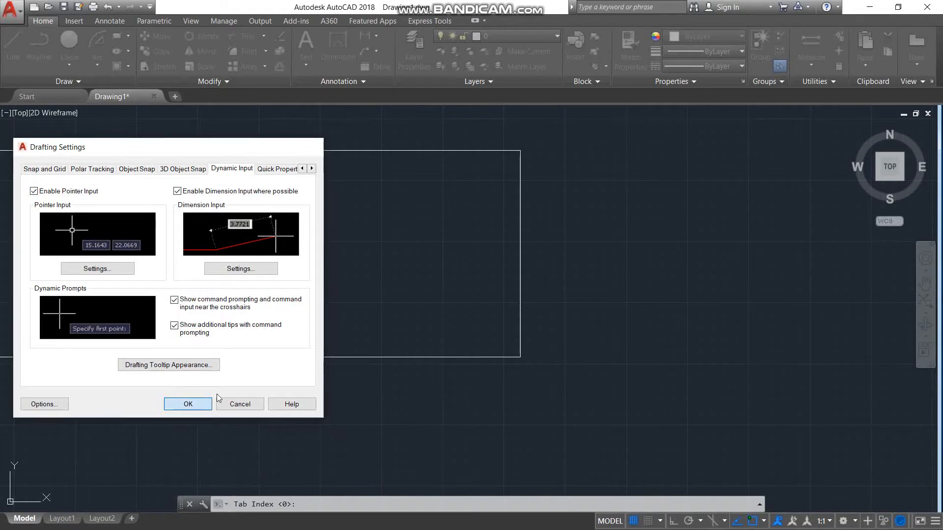
click(194, 406)
Draw a Start, End, Direction arc from the vertical line's lower corner to its upper corner with a 45° tangent direction
click(100, 65)
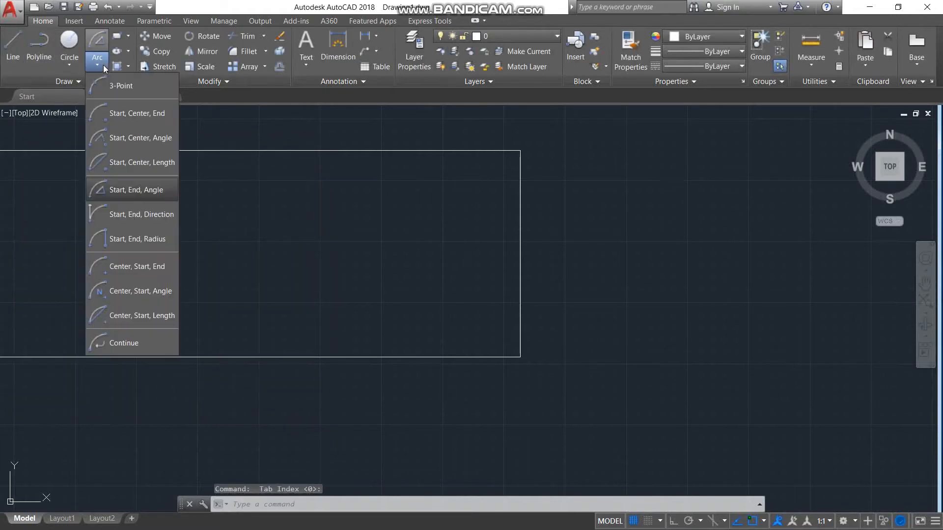
click(136, 220)
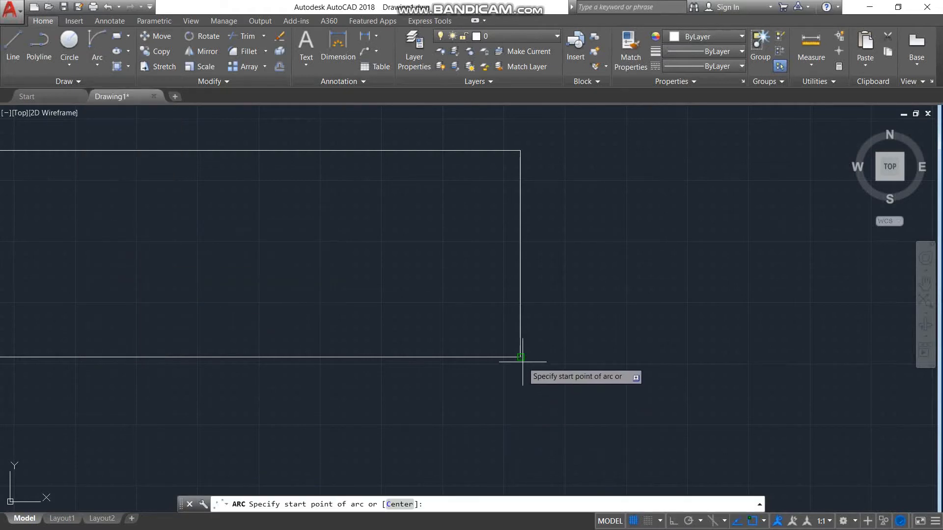
click(520, 357)
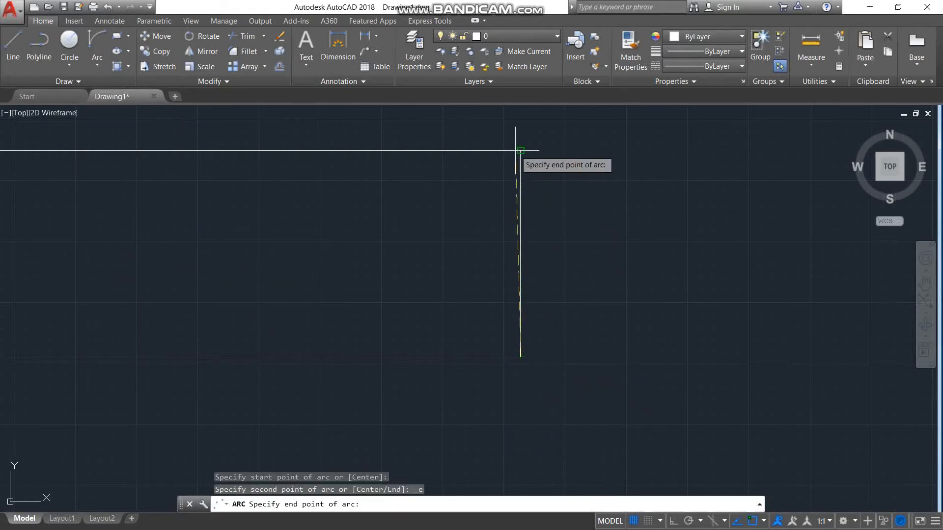
click(520, 150)
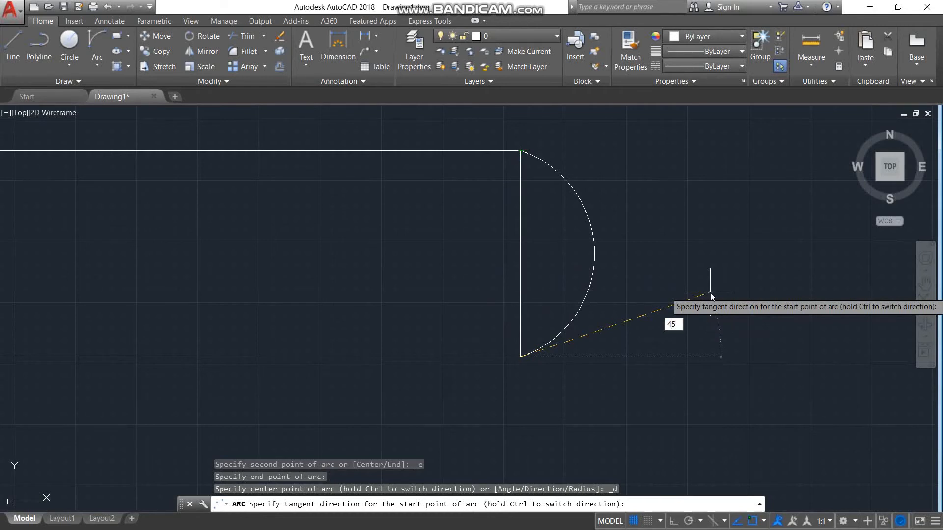
key(Return)
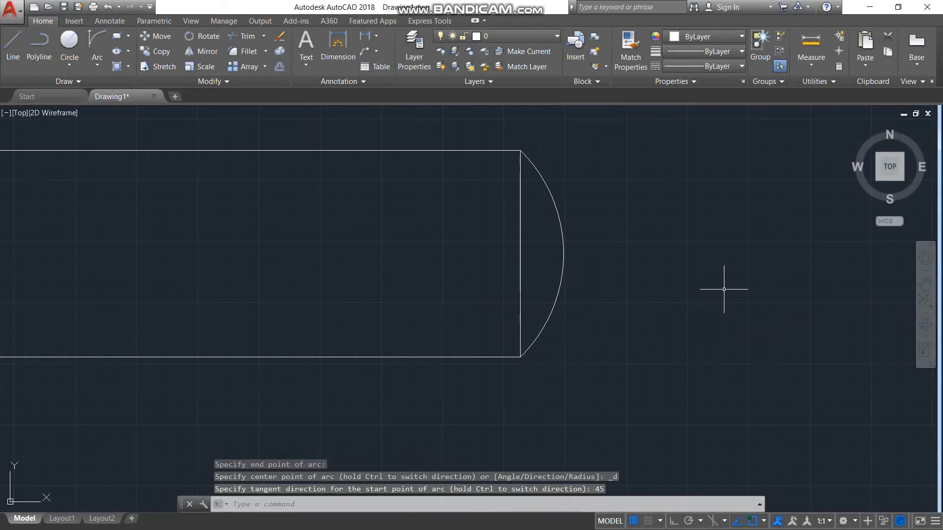
Erase the arc and draw a Start, End, Direction arc from the upper corner to the lower corner with a 45° tangent direction
click(611, 214)
click(553, 261)
key(Delete)
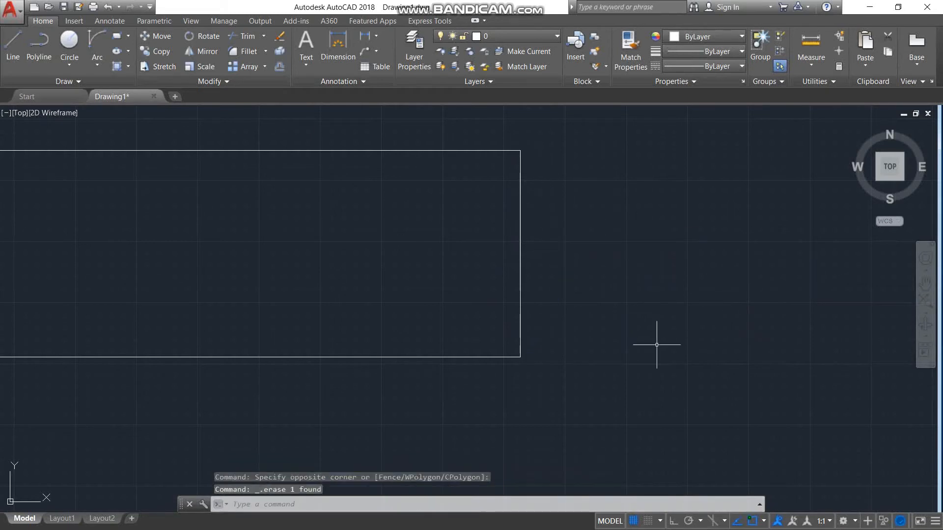
click(108, 67)
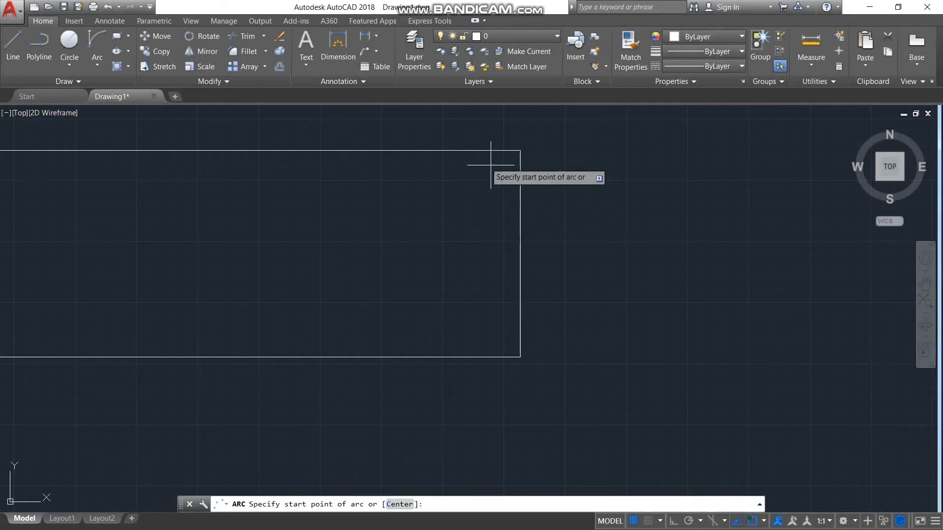
click(521, 151)
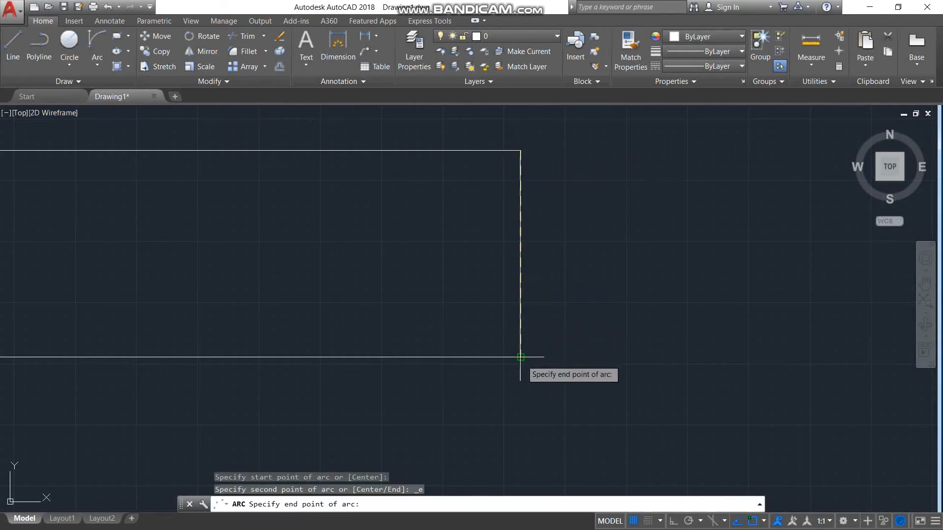
click(520, 357)
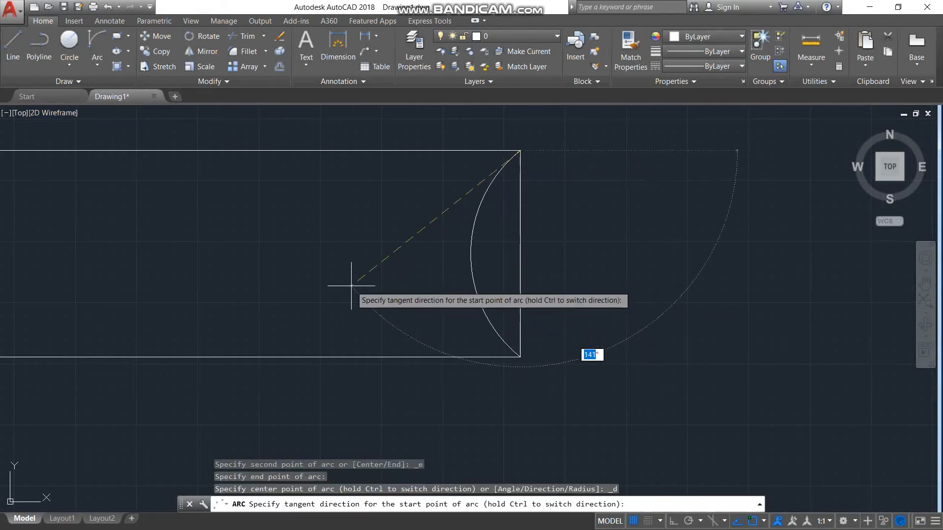
text(45)
key(Return)
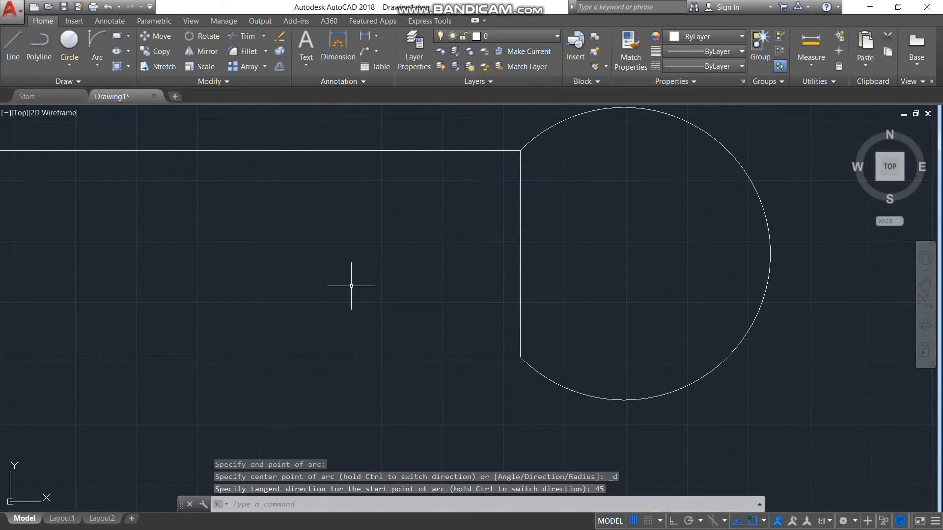
Undo the last arc and redraw it from upper to lower corner, picking a tangent direction down and left inside the frame
key(Escape)
key(ctrl+z)
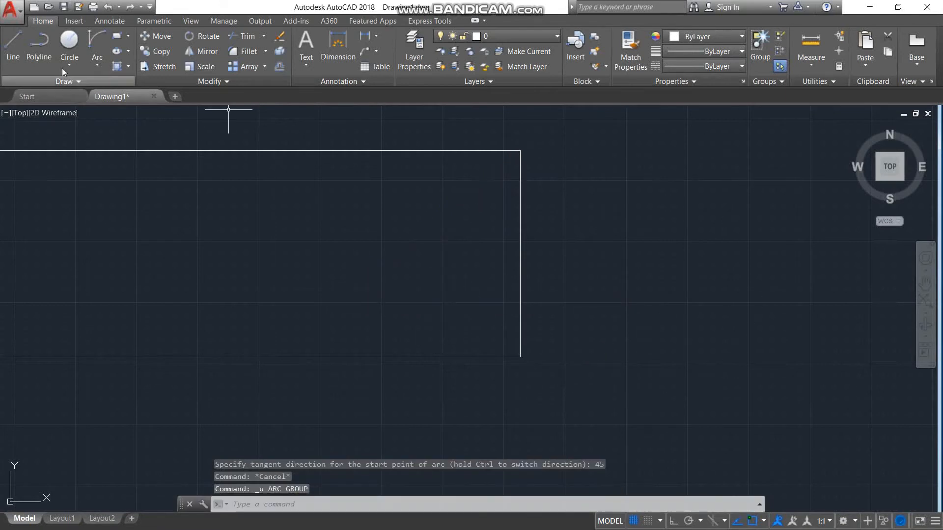
click(96, 42)
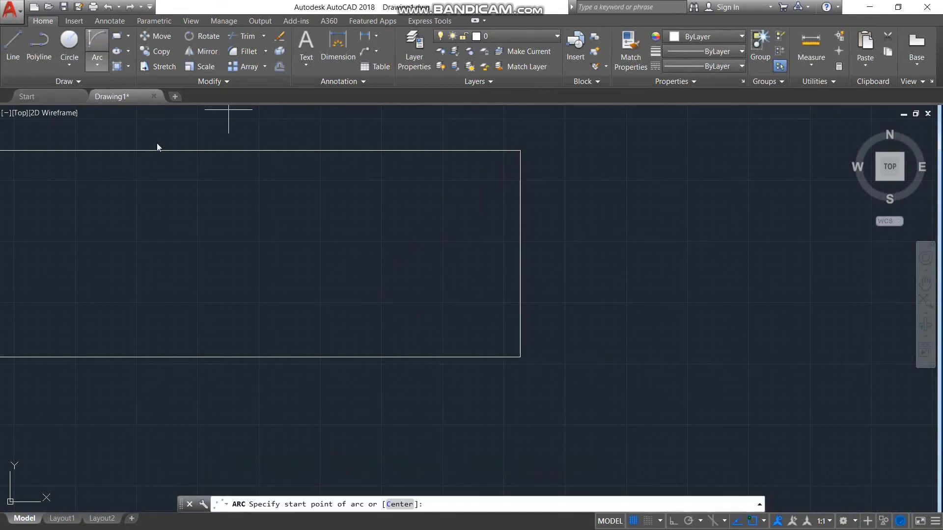
click(519, 150)
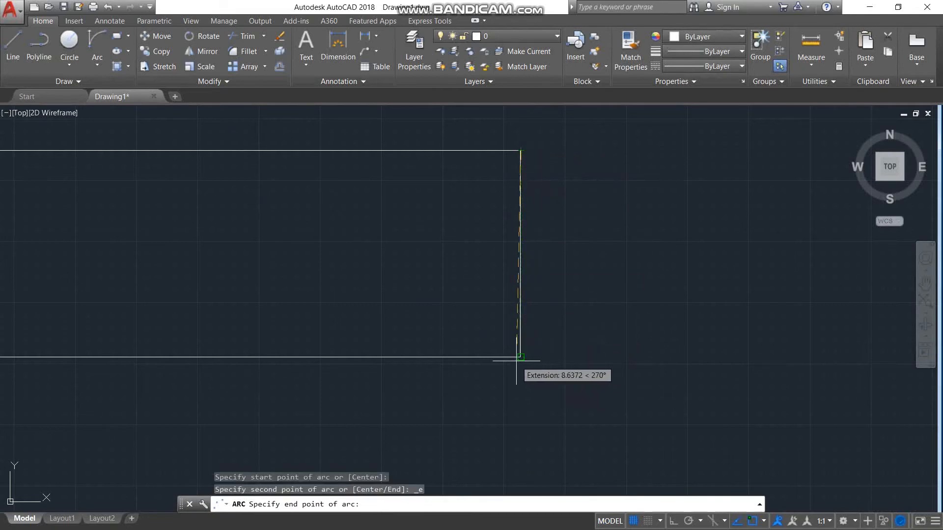
click(520, 357)
click(361, 263)
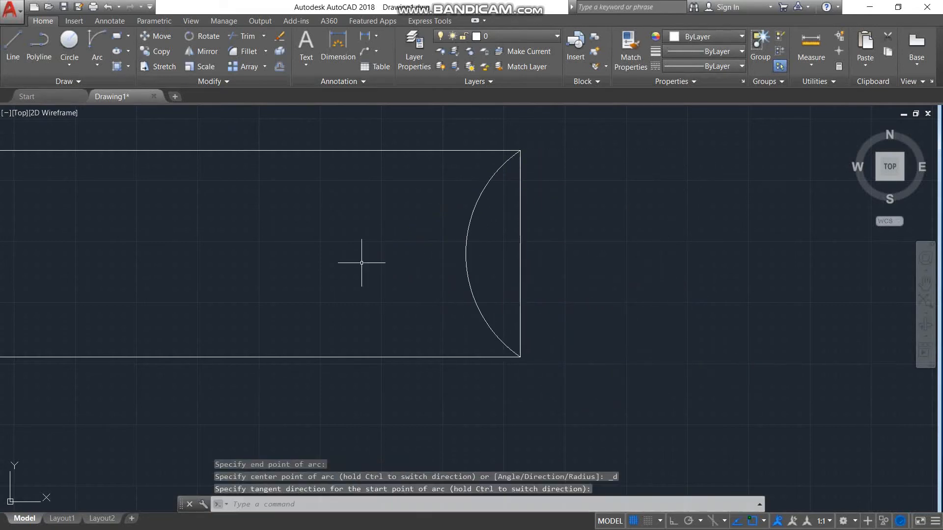
Erase the inward arc and draw a Start, End, Radius arc from the upper corner to the lower corner with radius 5
click(494, 270)
click(453, 267)
key(Delete)
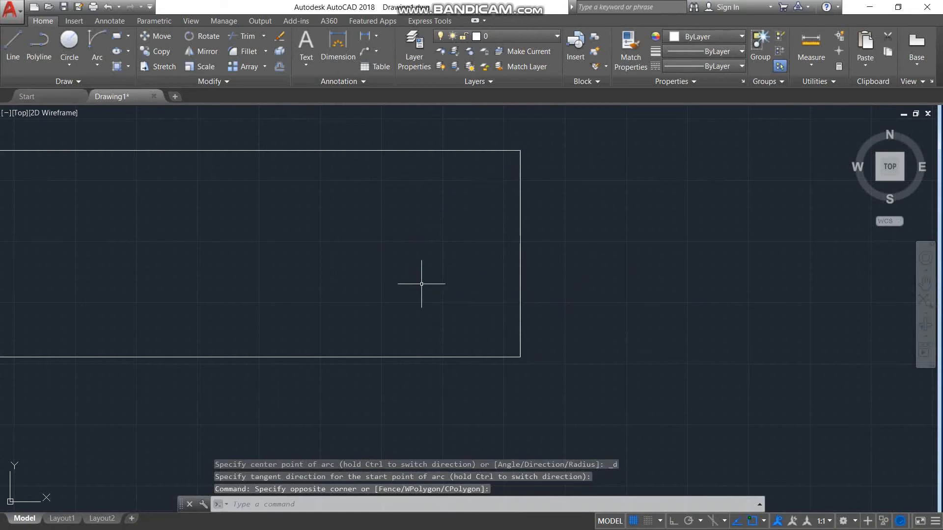
click(100, 66)
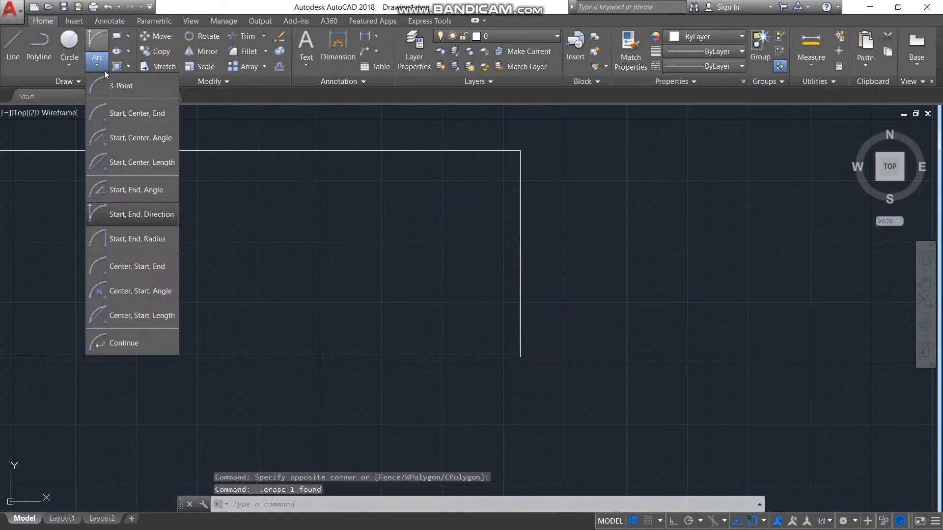
click(126, 240)
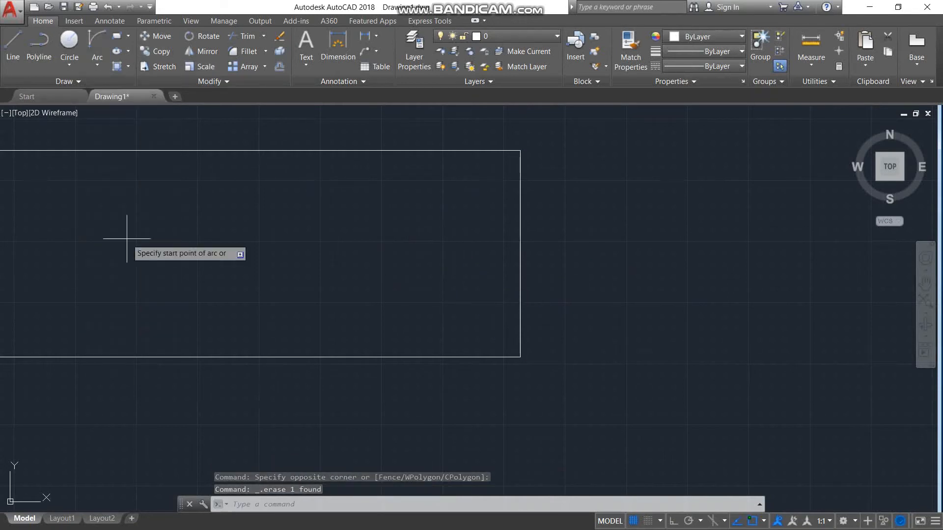
click(520, 151)
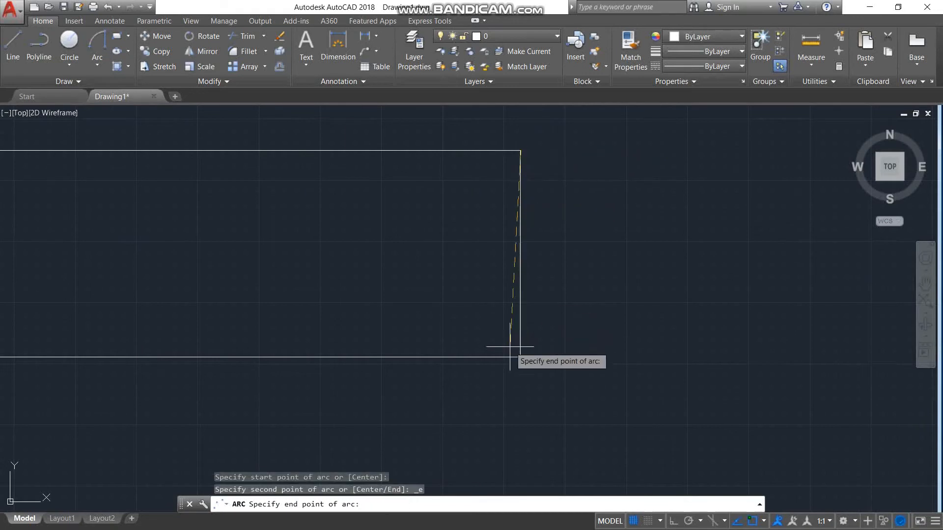
click(520, 357)
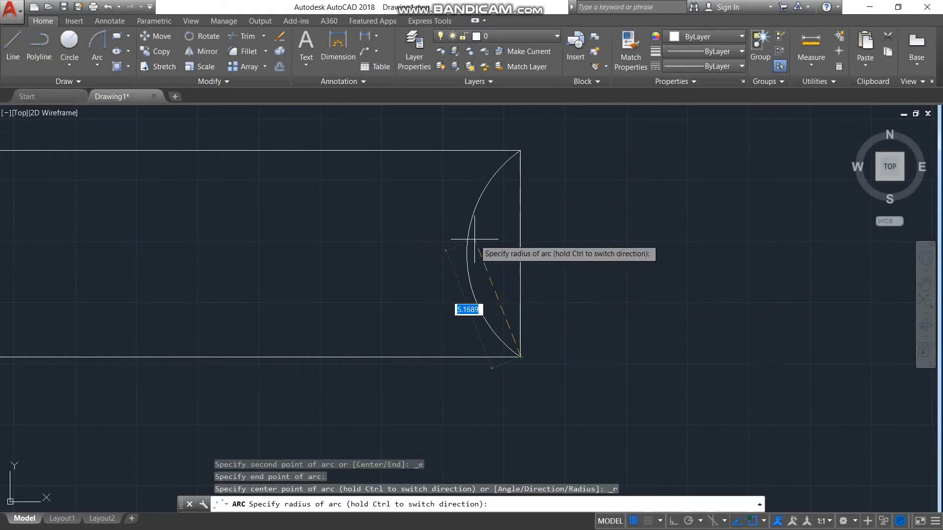
key(Return)
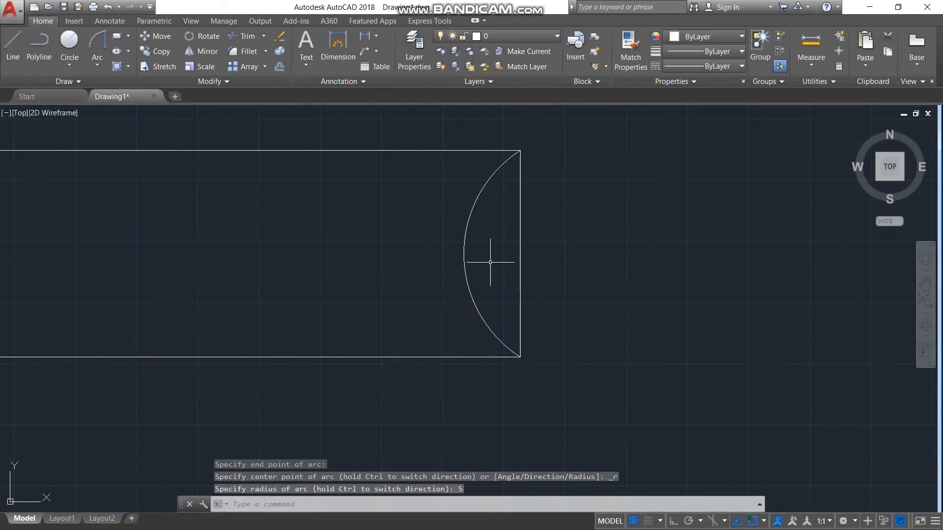
Undo the radius 5 arc and draw a Center, Start, End arc about the vertical line's midpoint from lower to upper corner
key(ctrl+z)
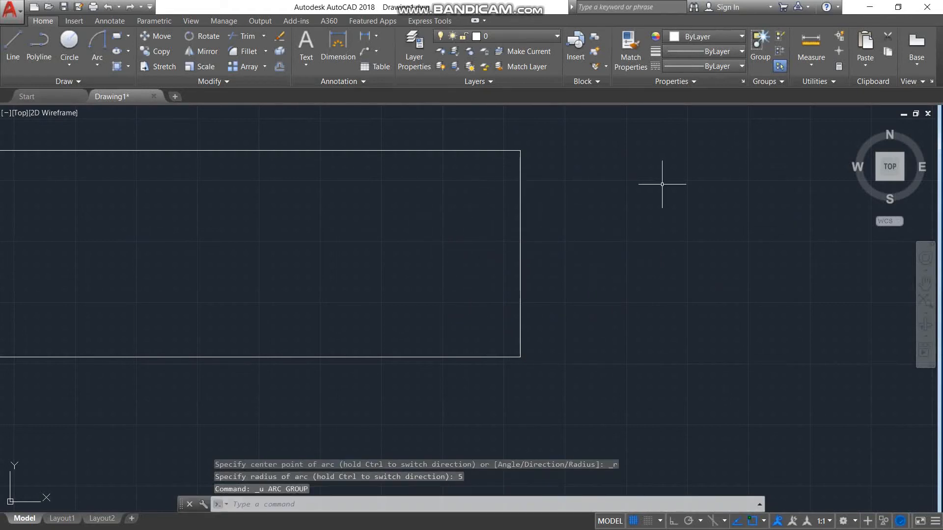
click(97, 63)
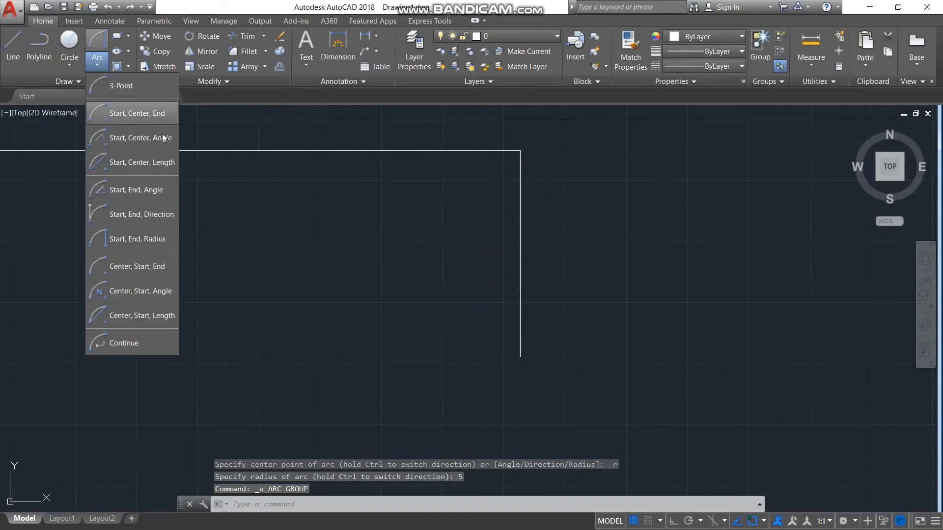
click(138, 265)
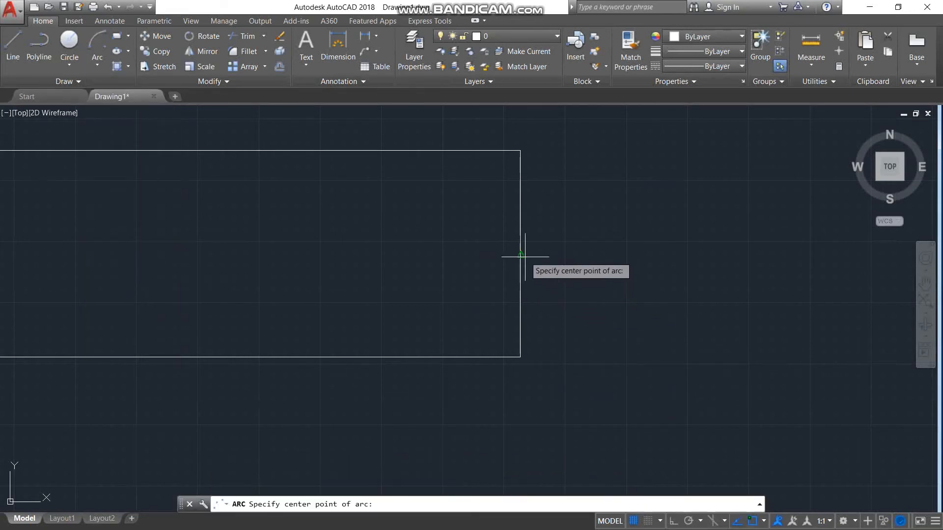
click(521, 255)
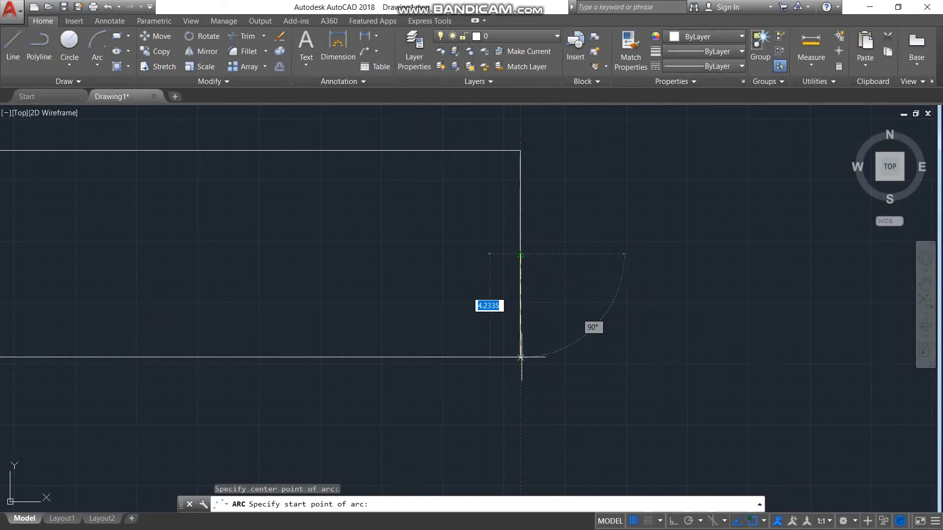
click(521, 358)
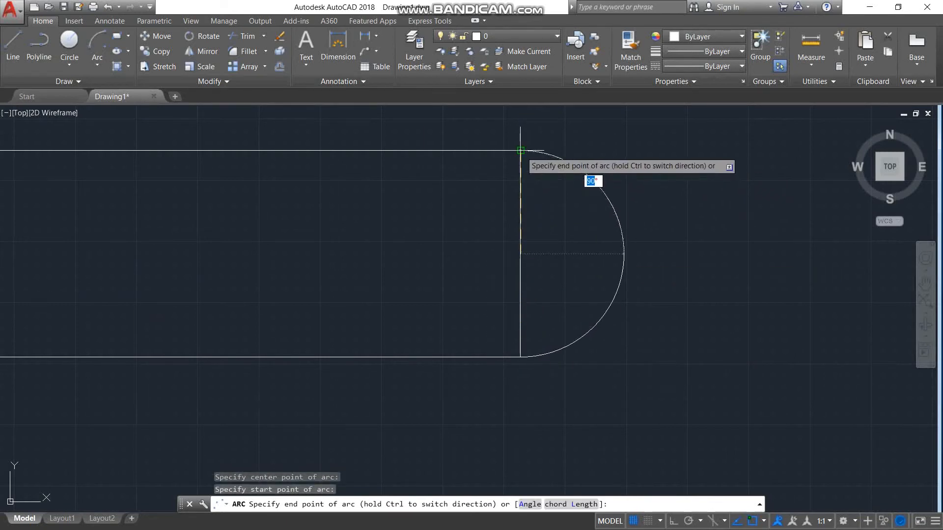
click(616, 251)
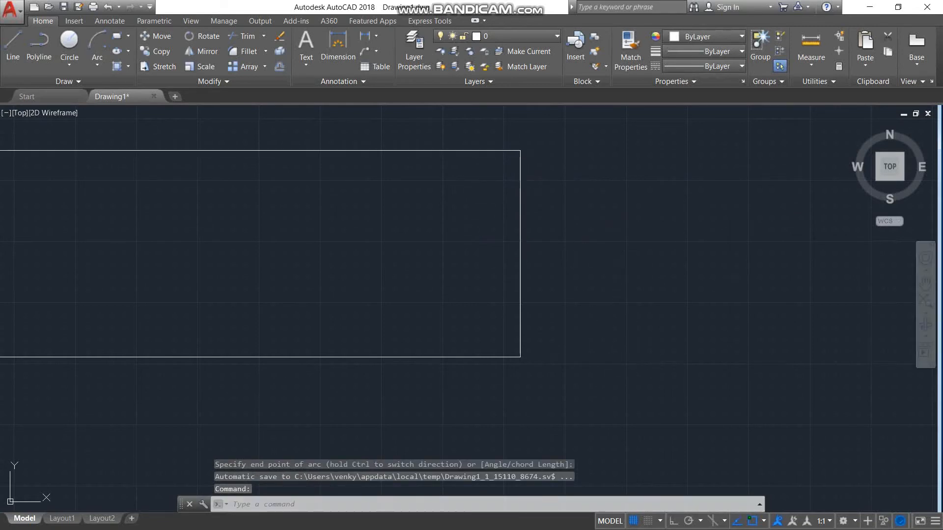
Undo the last arc and draw a Center, Start, Angle arc about the vertical line's midpoint from the lower corner, with a 135° included angle
key(ctrl+z)
click(102, 58)
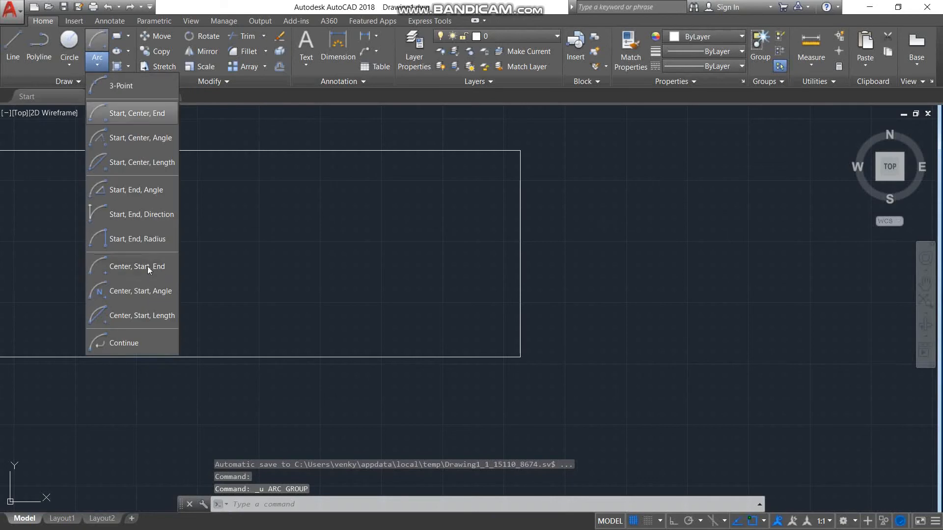
click(148, 290)
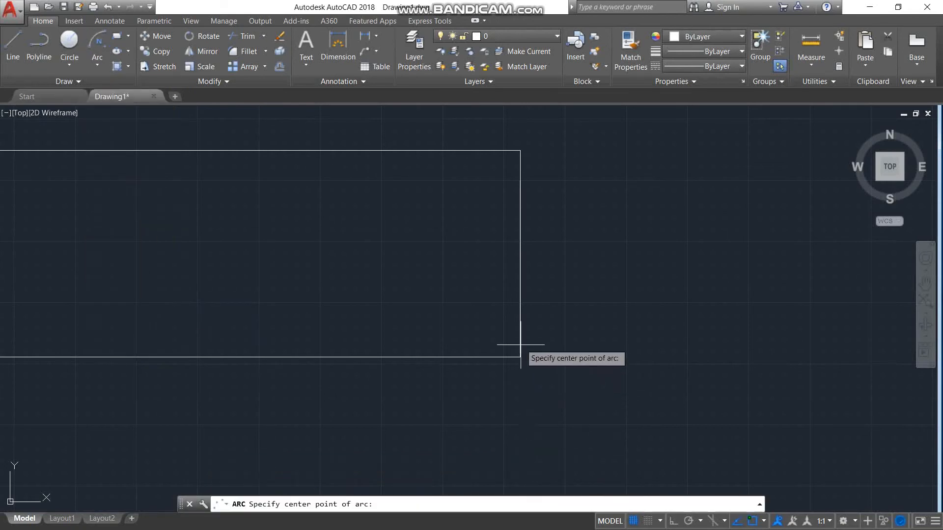
click(520, 254)
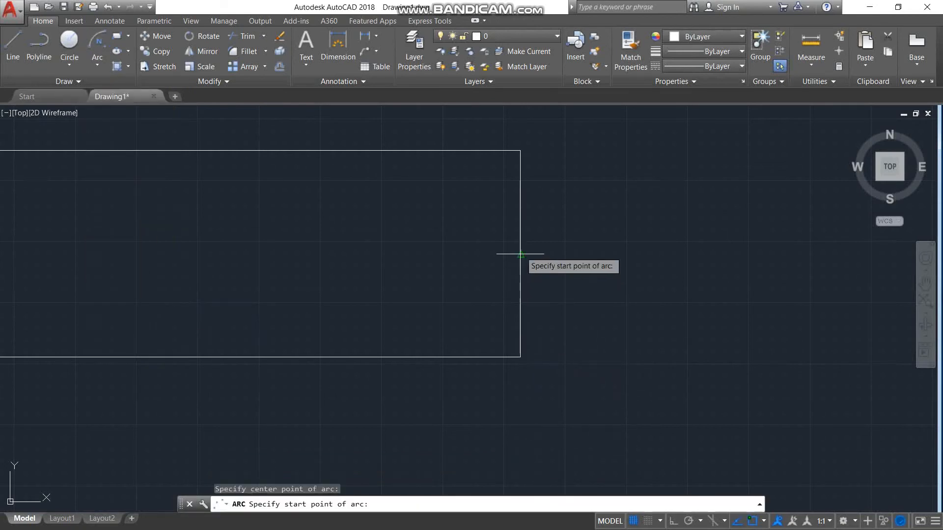
click(520, 357)
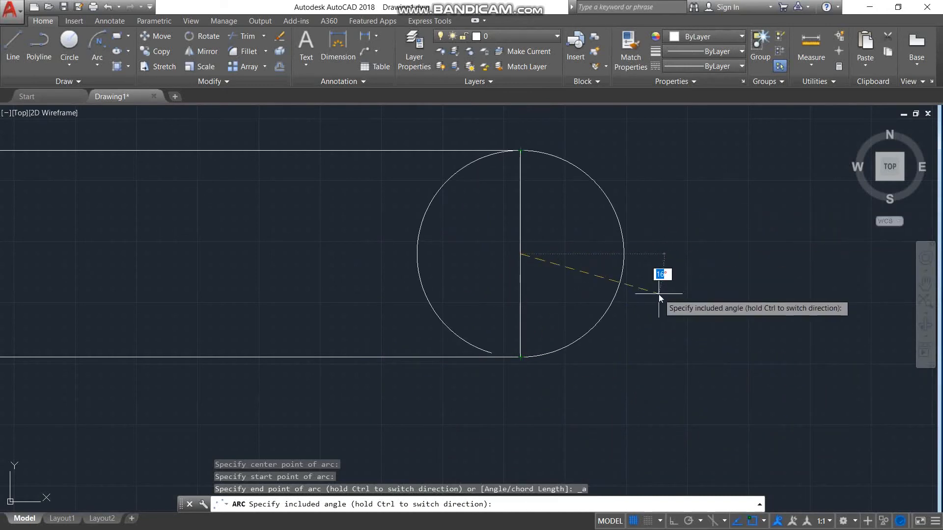
text(5)
key(Return)
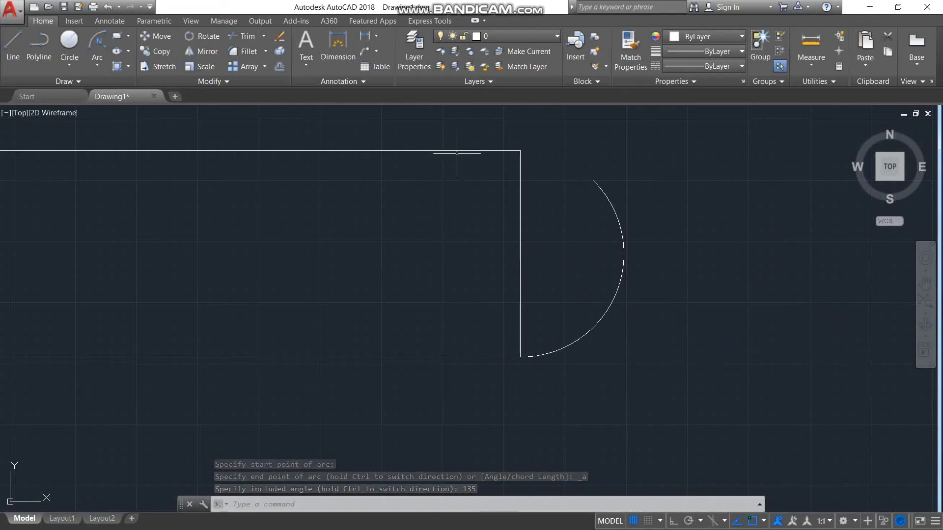
Undo the 135° arc and draw a Center, Start, Length arc about the vertical line's midpoint from the lower corner, with chord length 5
key(ctrl+z)
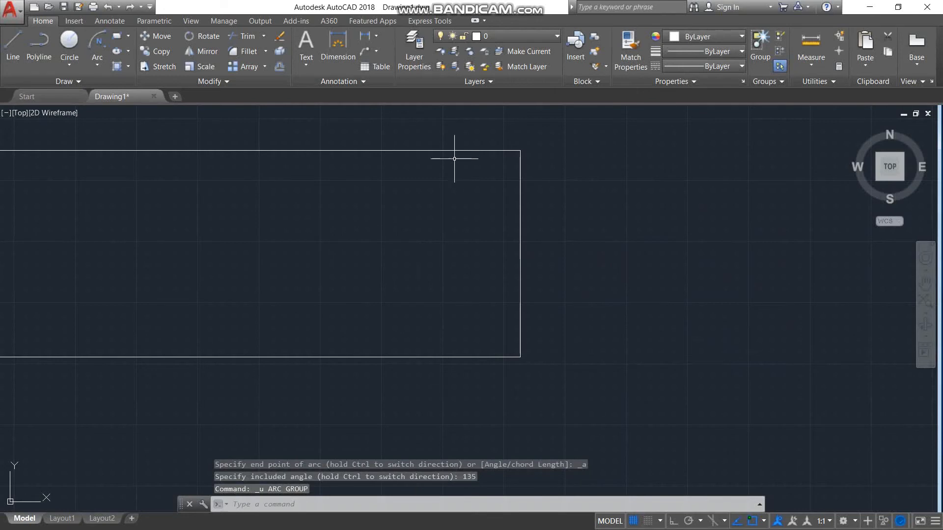
click(95, 57)
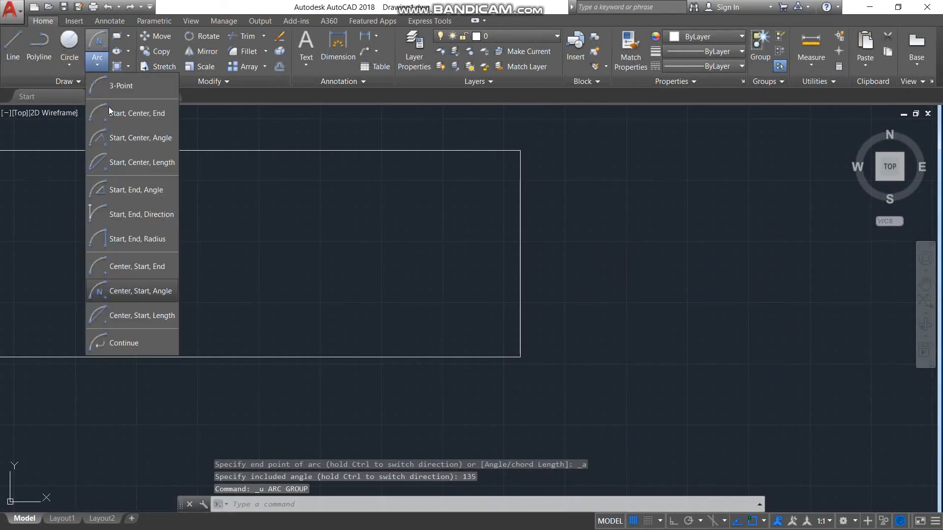
click(145, 317)
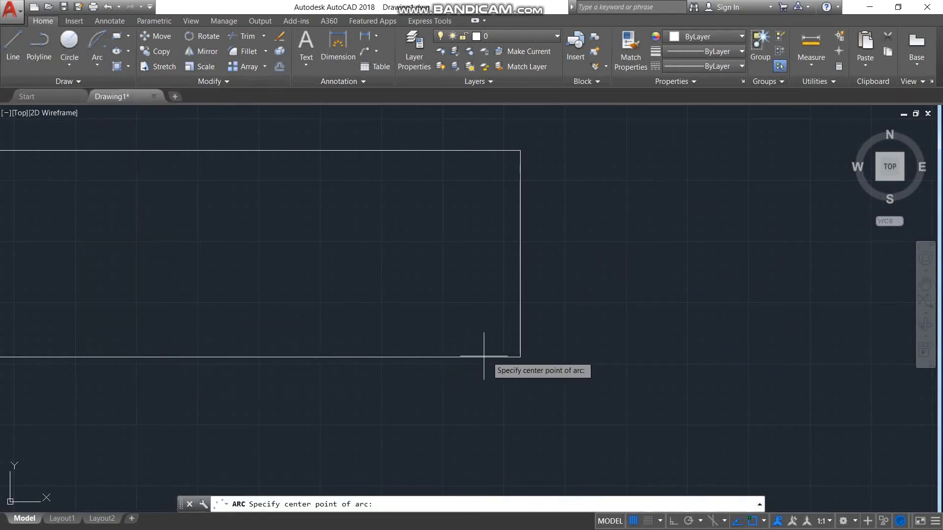
click(521, 254)
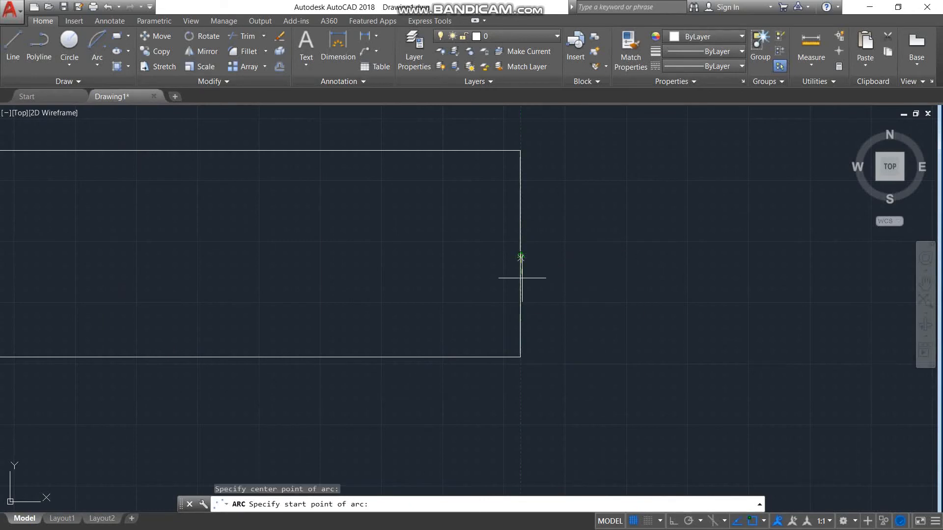
click(521, 360)
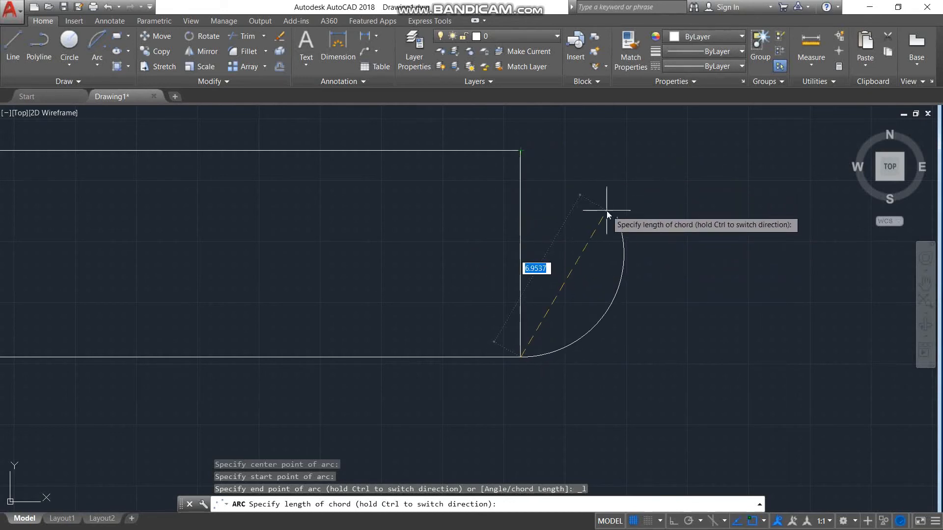
key(Return)
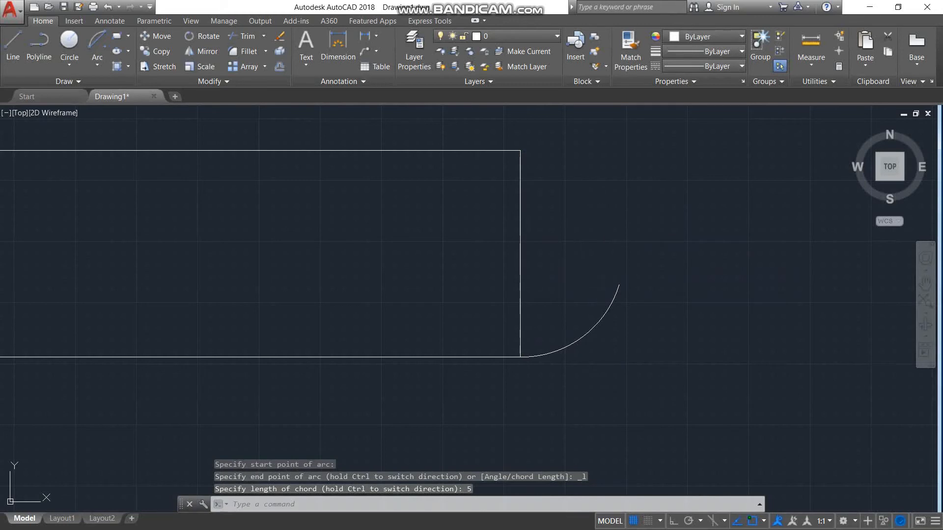
Undo the chord length 5 arc, the earlier erase and the inward arc that the erase had removed
text(u)
key(Return)
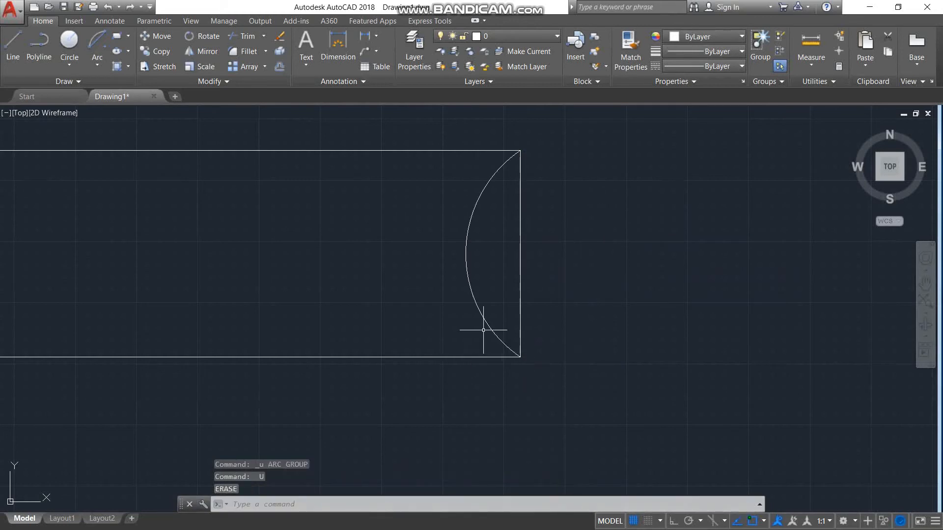
key(ctrl+z)
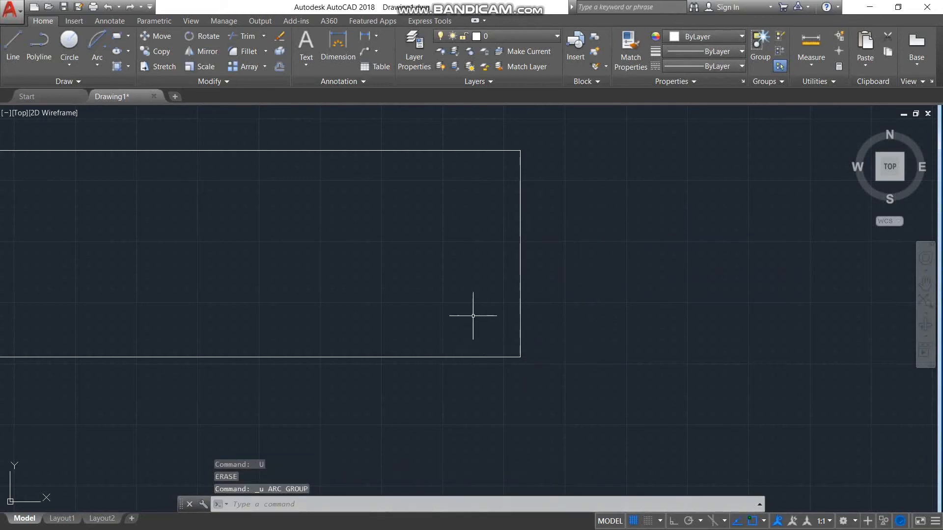
Draw a Center, Start, Length arc about the vertical line's midpoint from the lower corner with chord length 7, and undo it
click(94, 40)
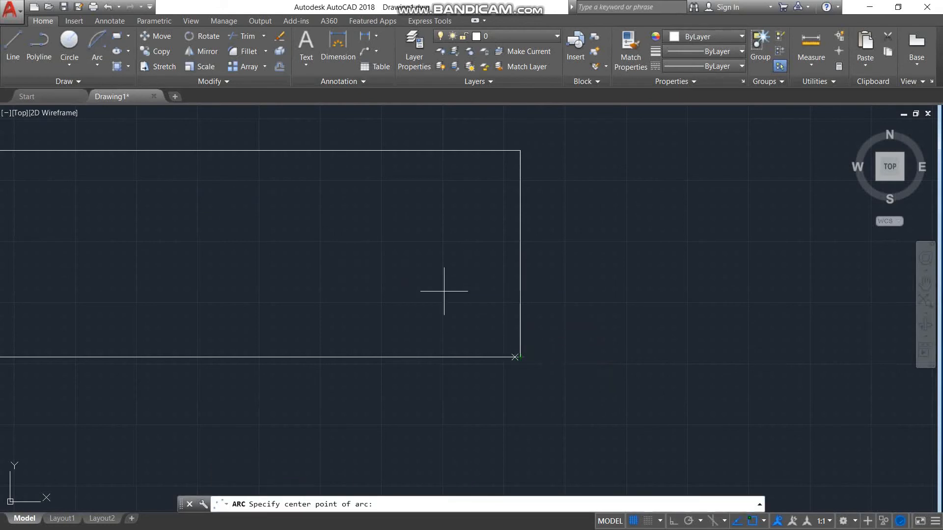
click(108, 64)
click(158, 319)
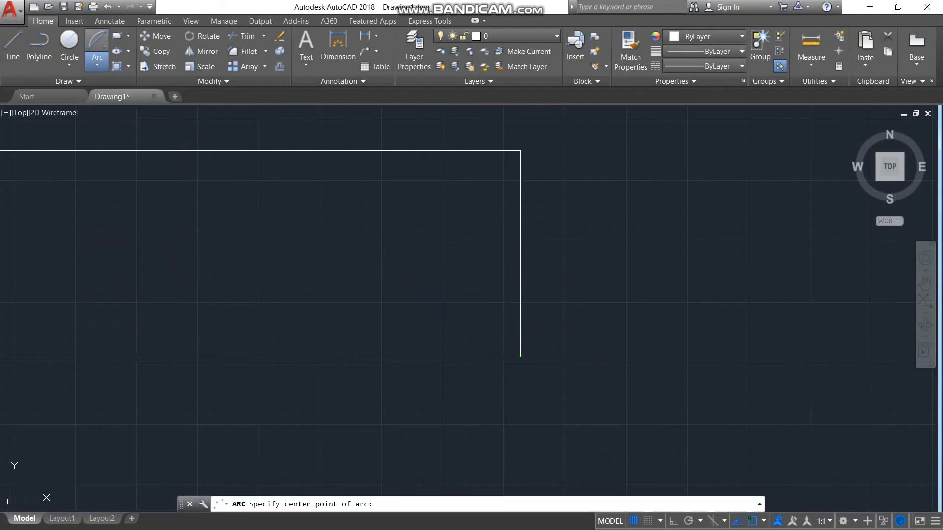
click(520, 254)
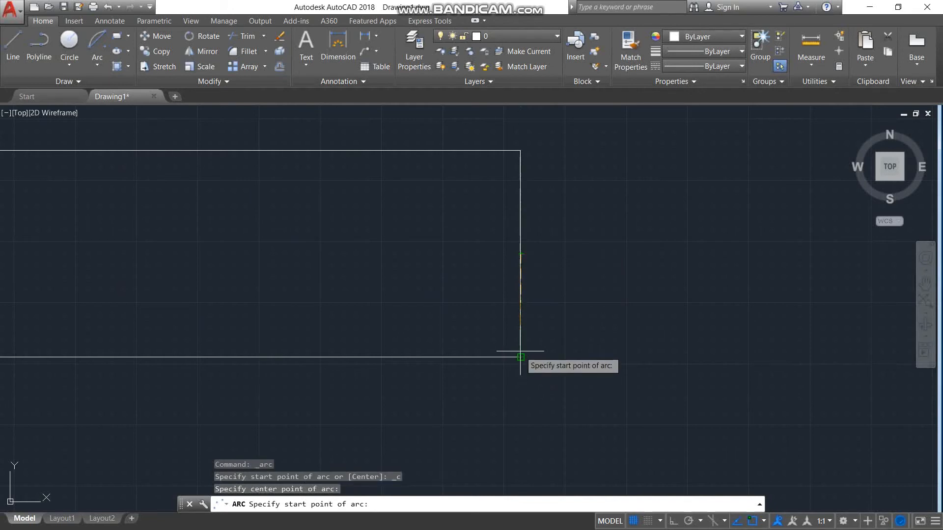
click(520, 354)
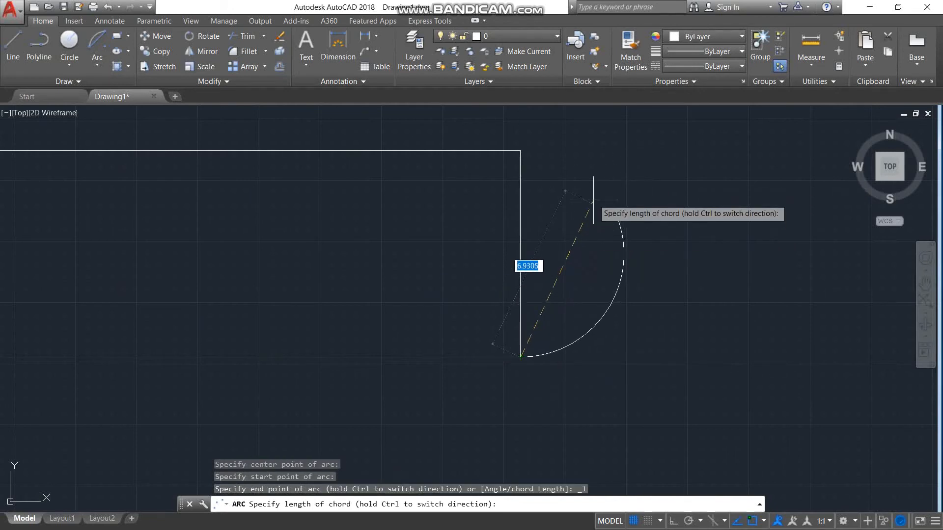
text(7)
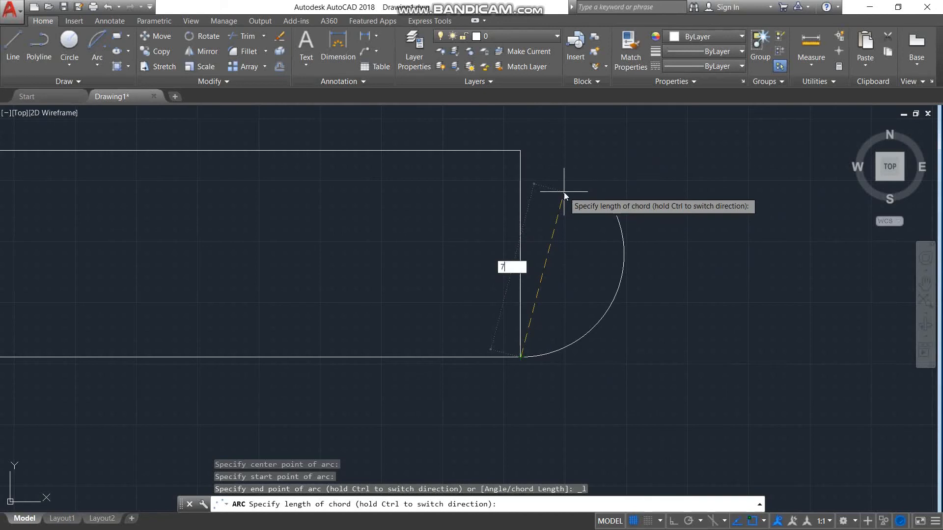
key(Return)
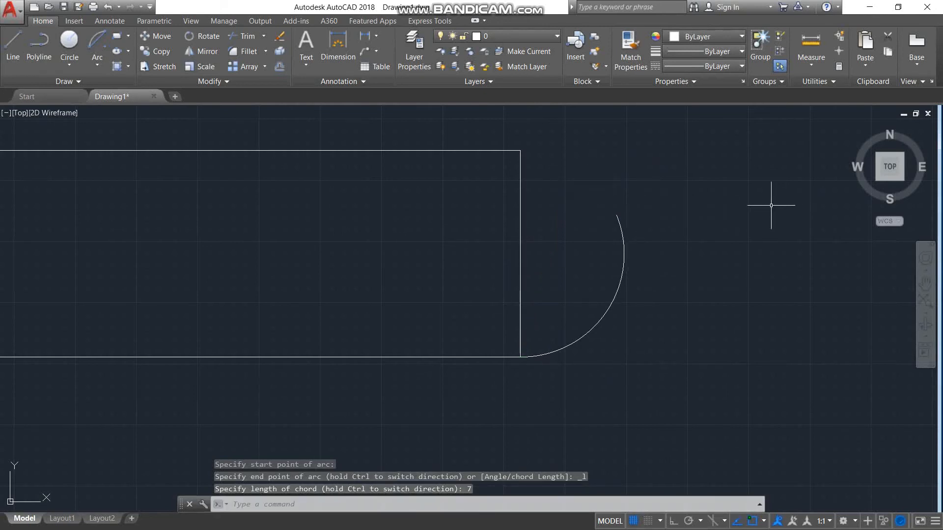
key(ctrl+z)
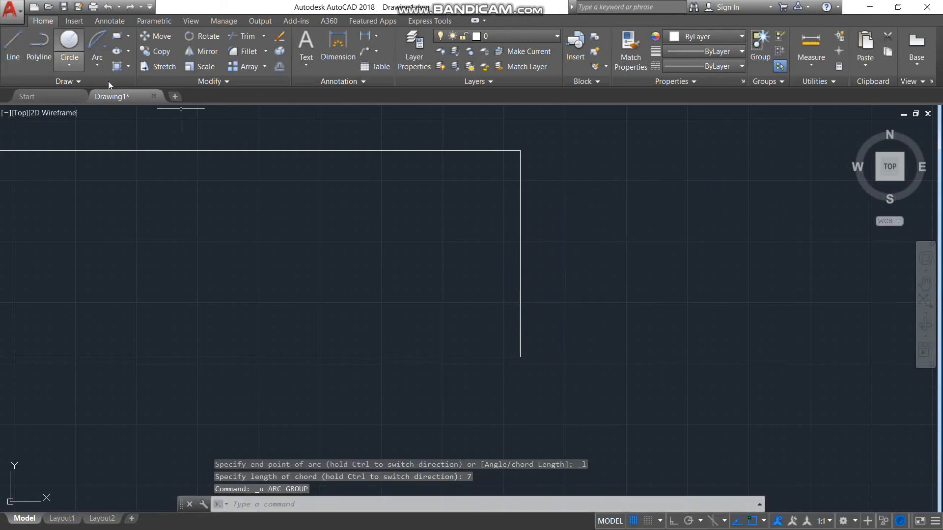
click(103, 65)
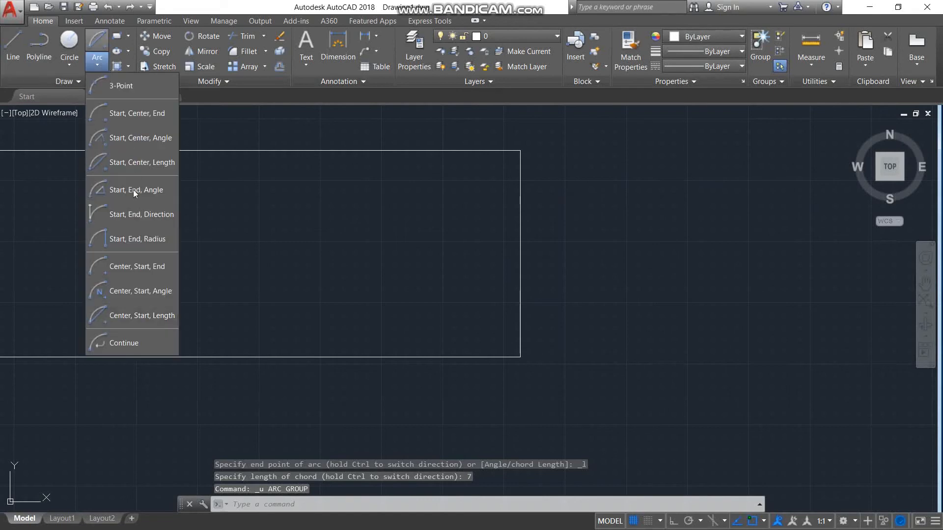
click(125, 346)
scroll(342, 411, down, 4)
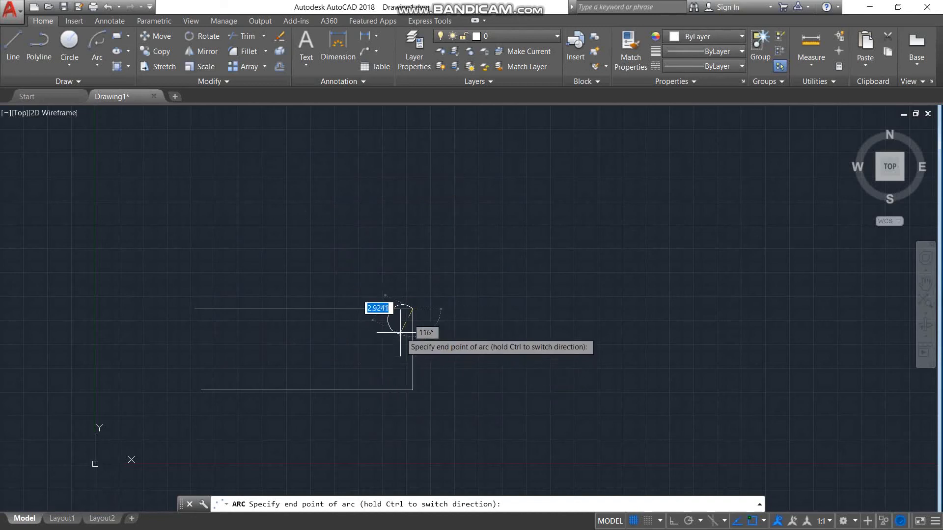
scroll(401, 314, up, 4)
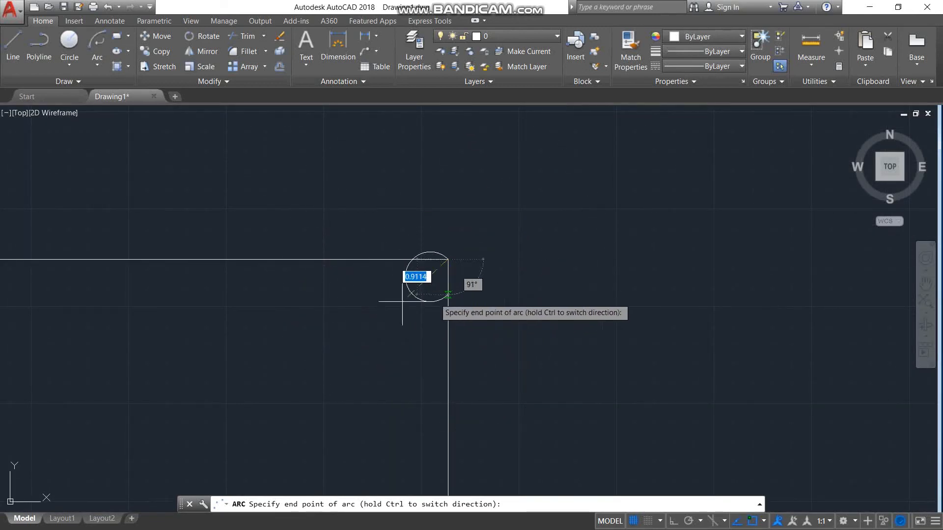
key(Escape)
Close the frame's open side with a line from the upper line's free end to the lower line's free end
scroll(202, 298, down, 3)
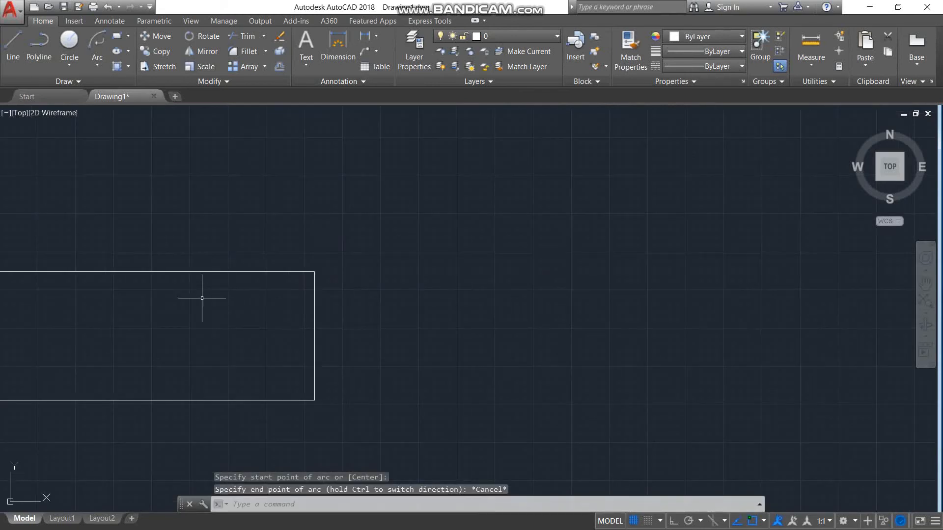
scroll(194, 304, down, 3)
scroll(60, 317, up, 4)
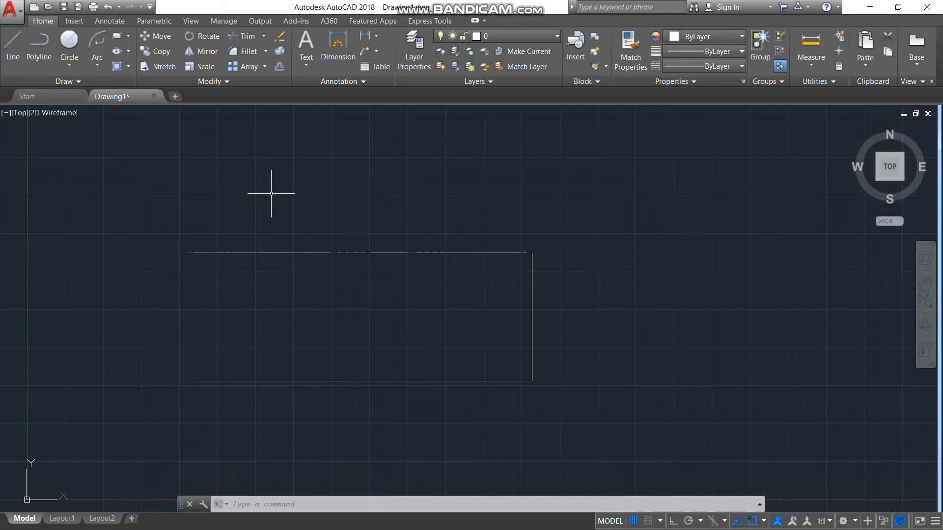
click(12, 55)
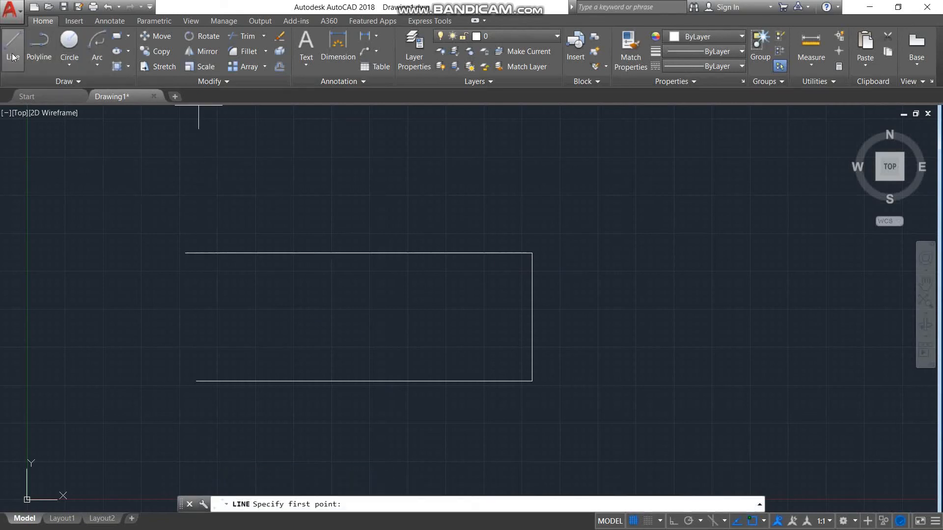
click(185, 253)
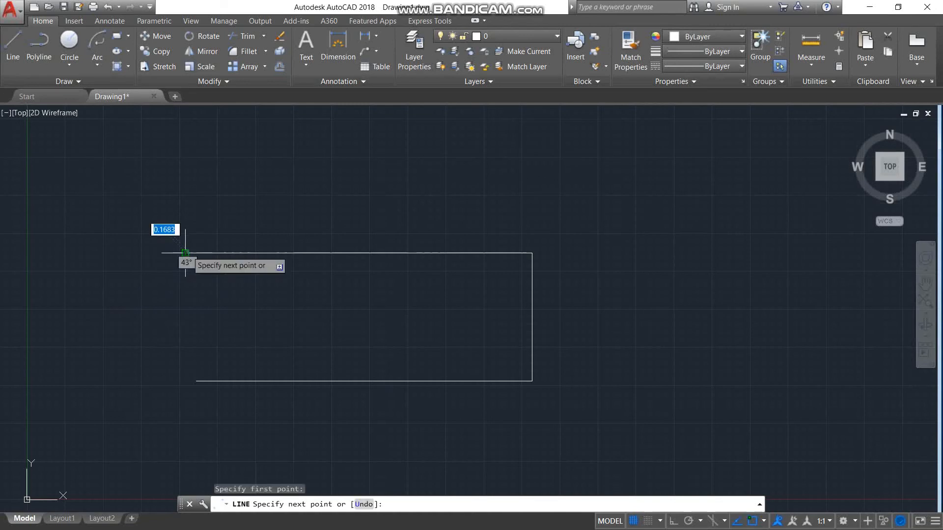
click(196, 380)
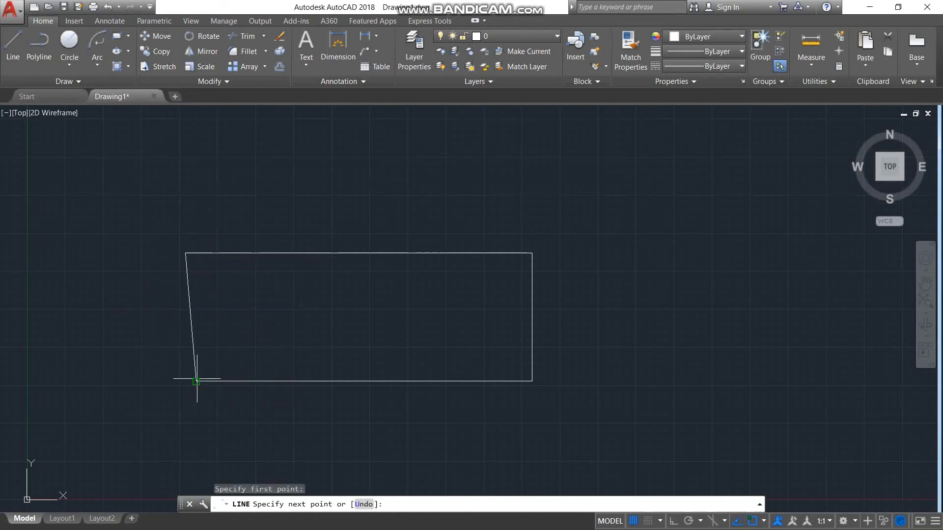
key(Escape)
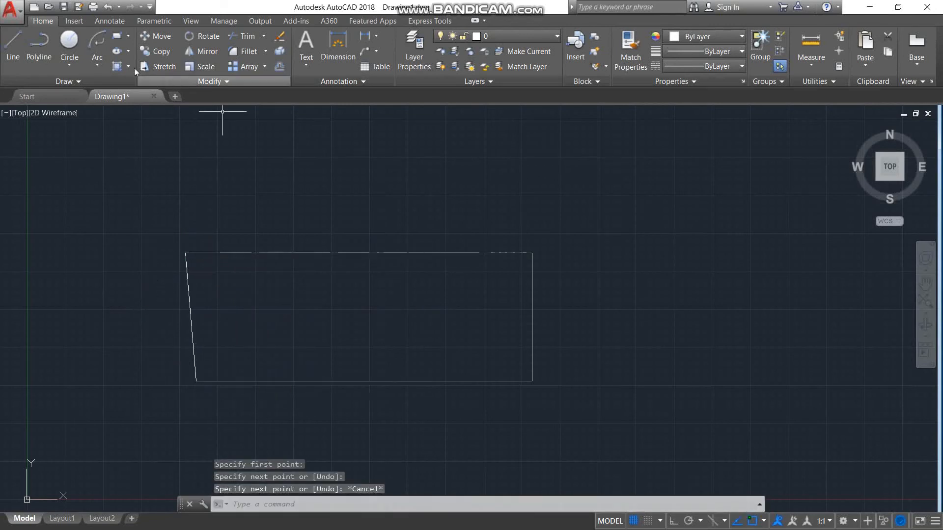
click(97, 64)
click(120, 343)
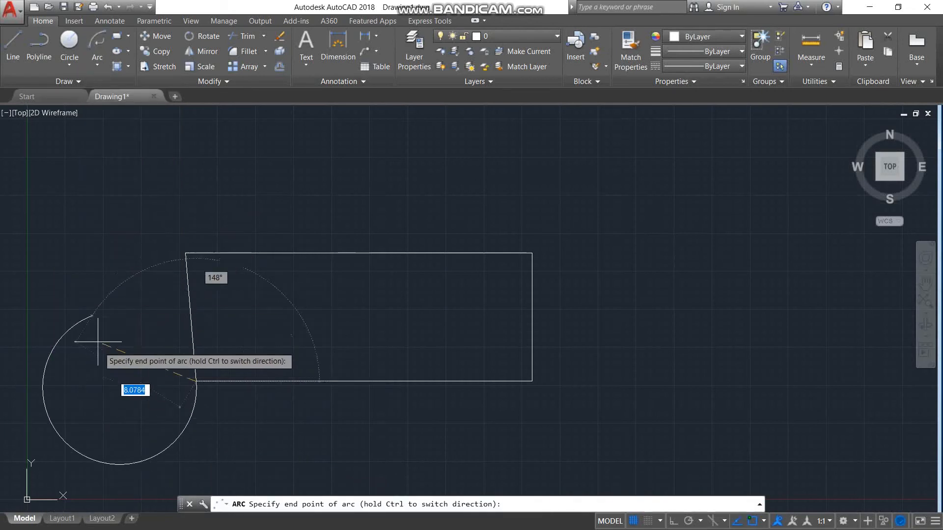
key(Escape)
Erase the closing line and draw a slanted line from the lower line's free end to a point near the middle of the upper line
click(221, 301)
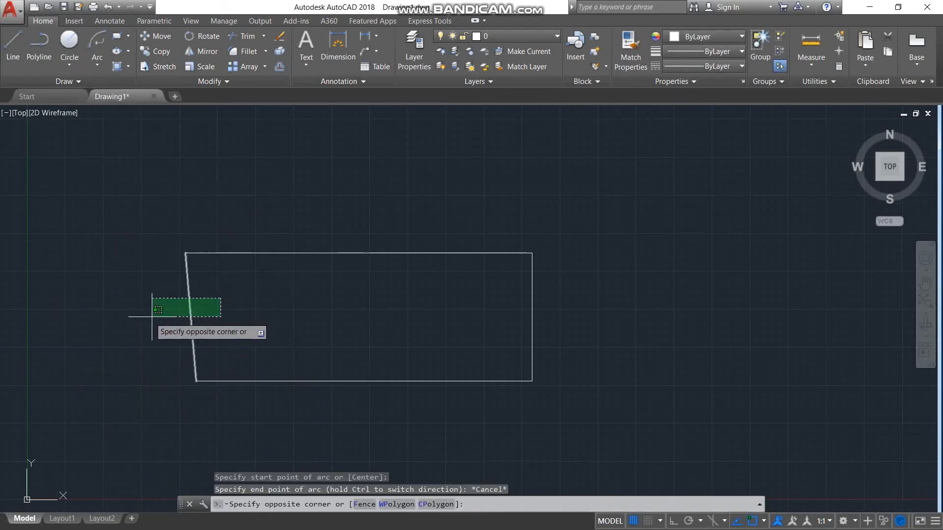
click(151, 316)
key(Delete)
click(15, 51)
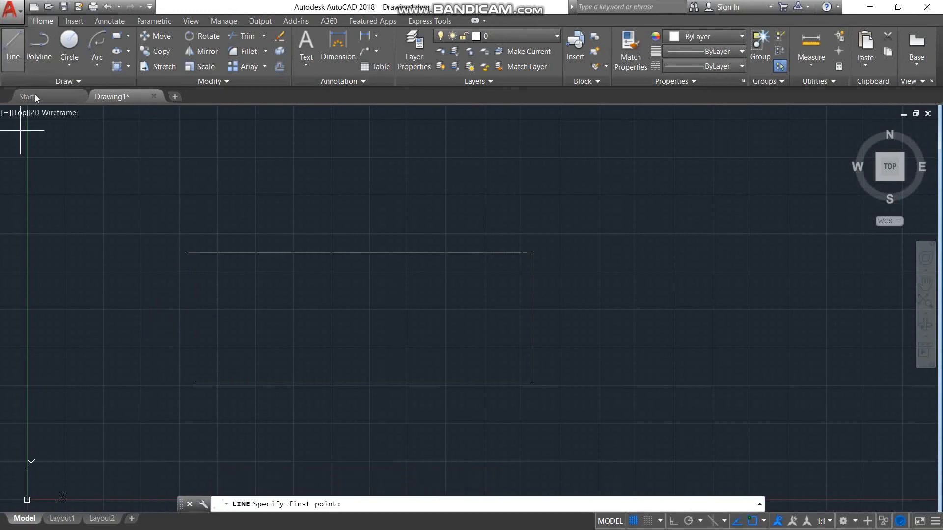
click(196, 381)
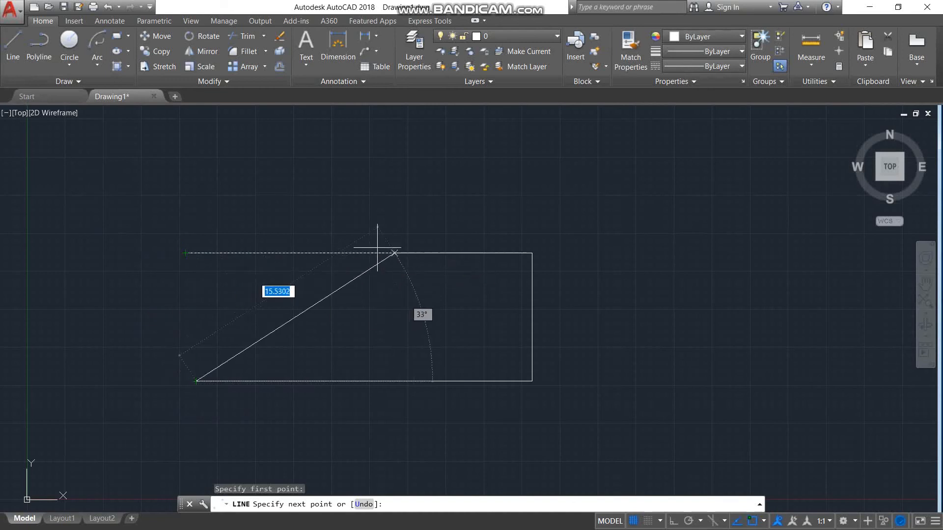
click(344, 253)
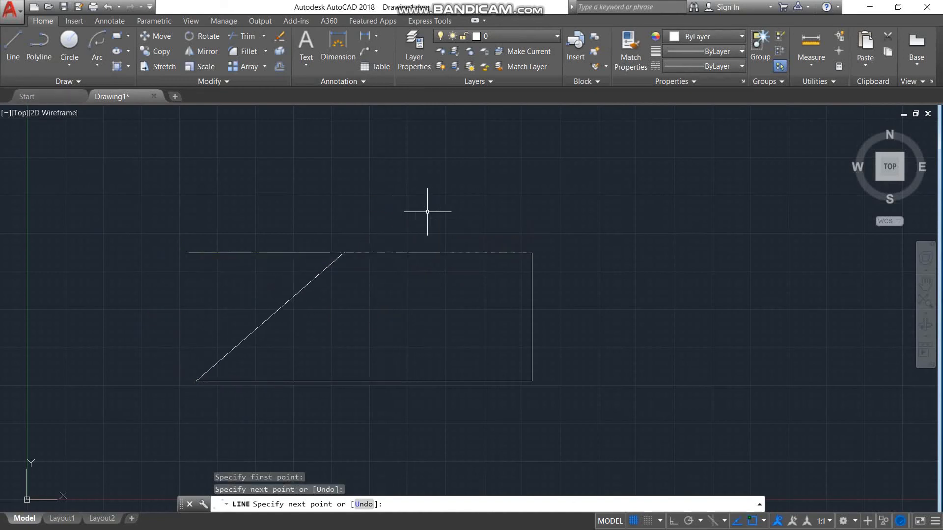
key(Escape)
Try a Continue arc from the slanted line's end on the upper line, and cancel it
click(97, 63)
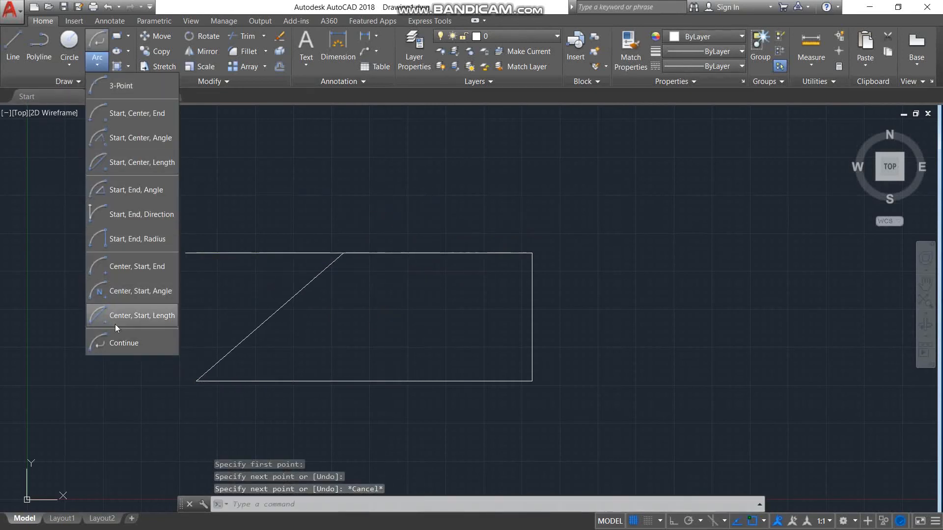
click(117, 342)
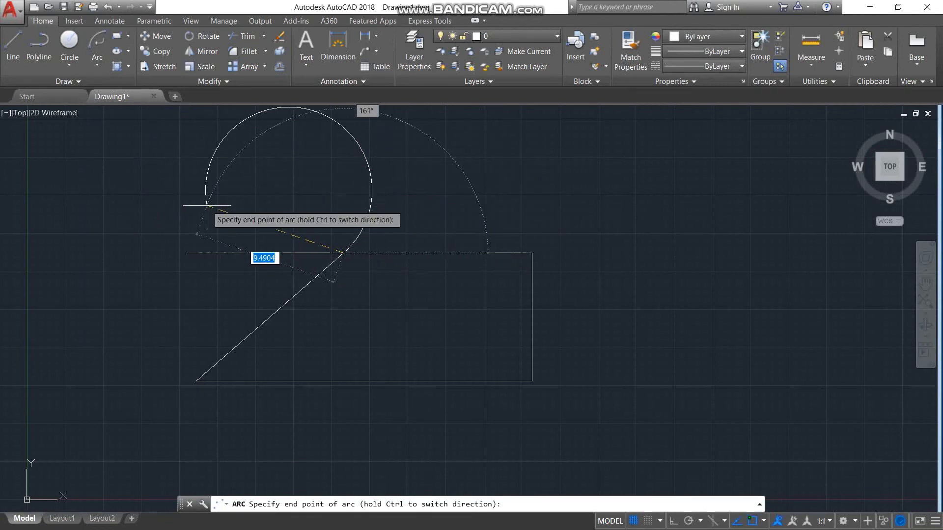
key(Escape)
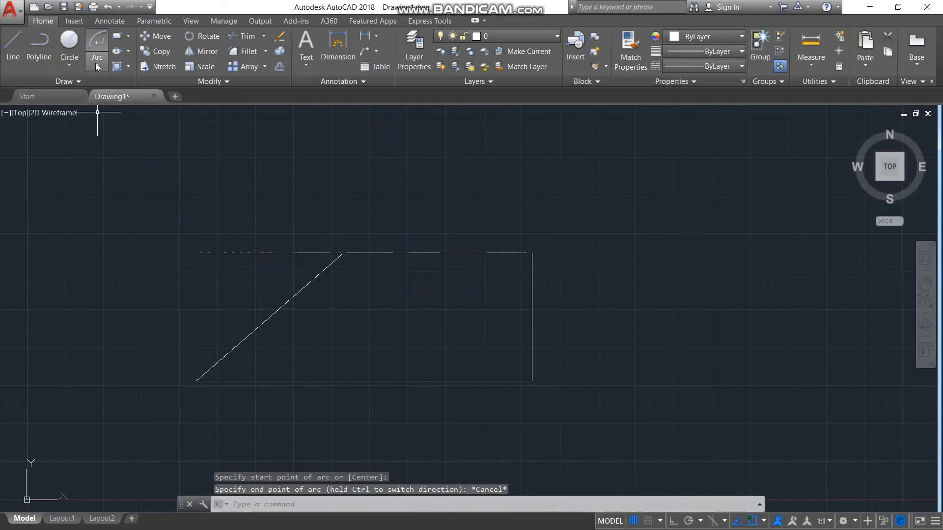
Erase the whole line frame together with the slanted line
click(97, 67)
click(602, 200)
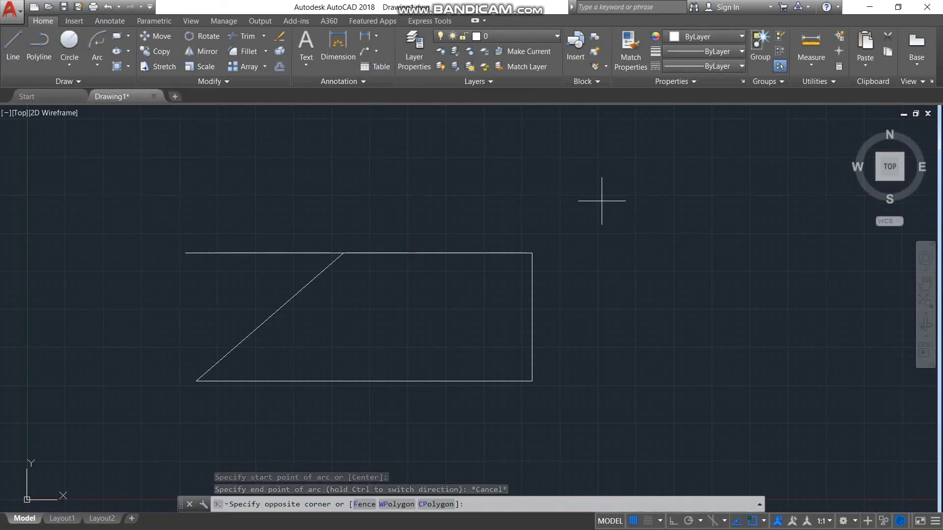
key(Delete)
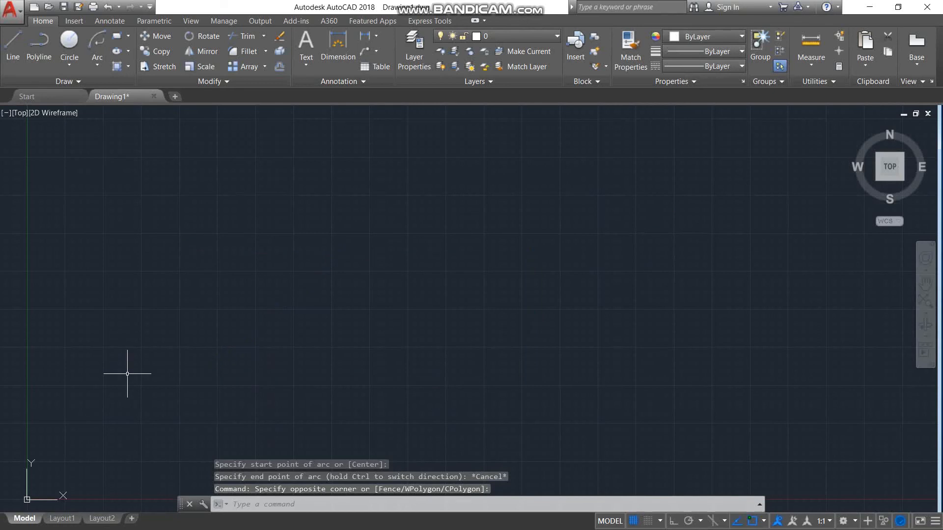
click(95, 57)
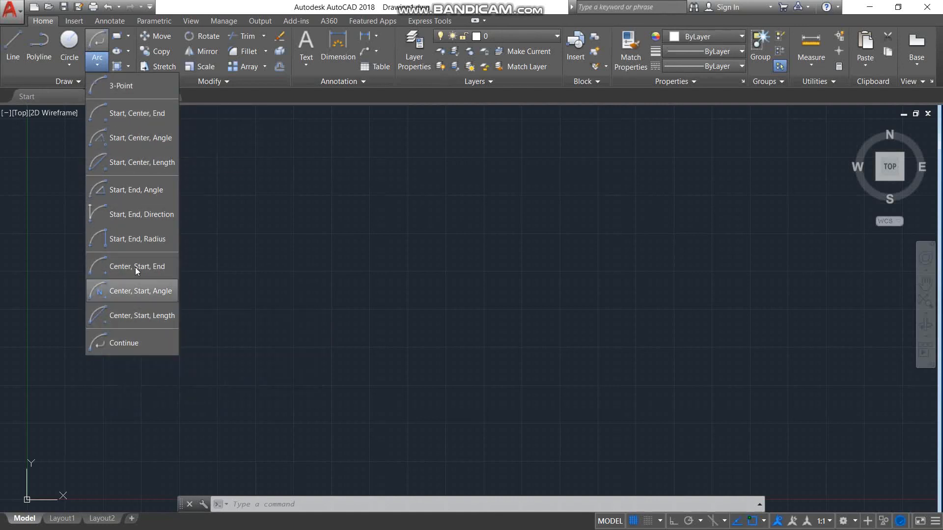
click(208, 242)
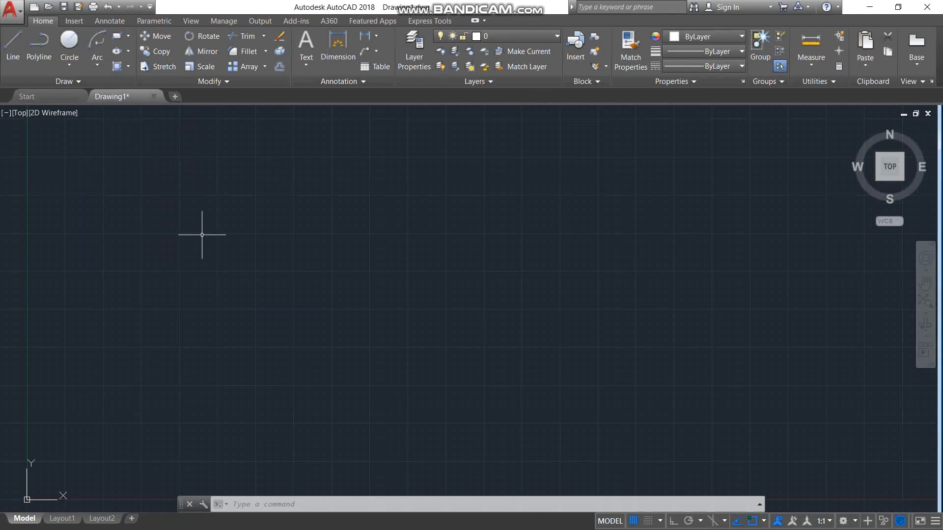
Draw two separate, roughly parallel horizontal lines of similar length, one above the other
click(13, 45)
click(132, 213)
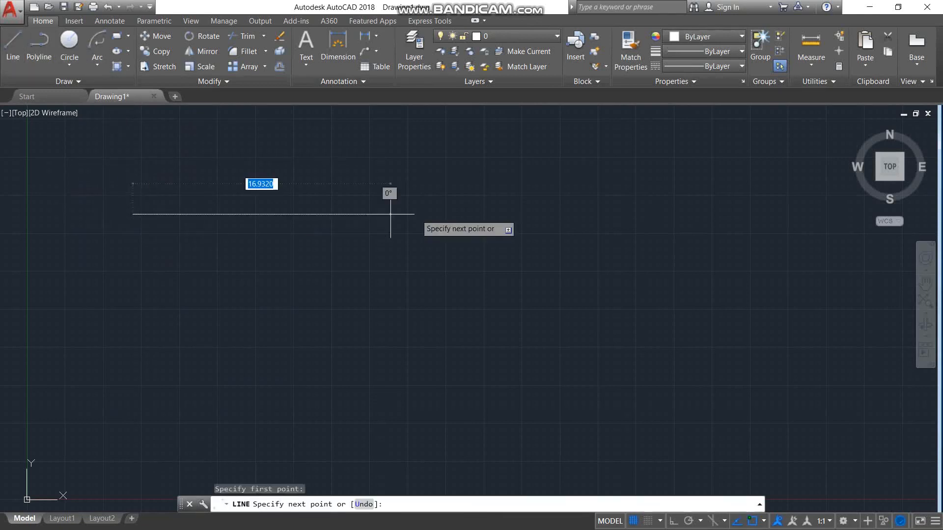
click(433, 213)
key(Return)
key(Return)
click(145, 314)
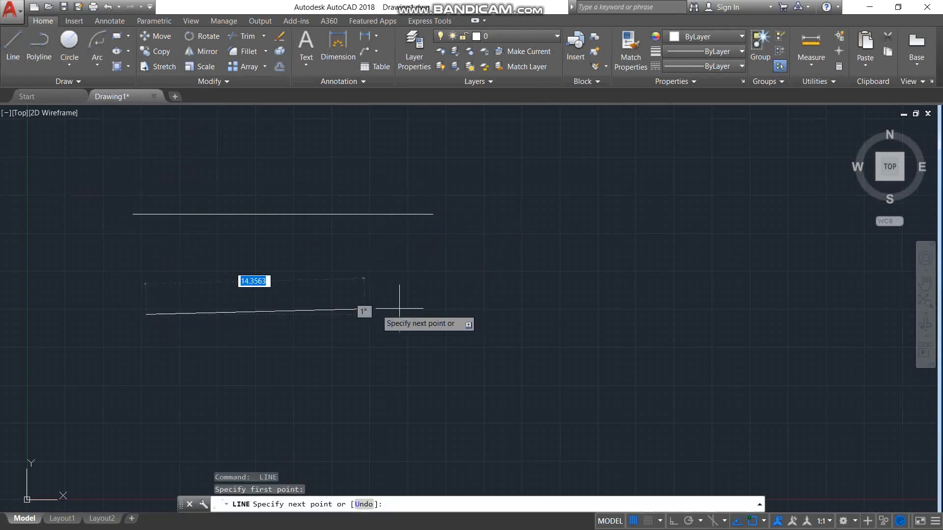
click(443, 308)
key(Return)
Draw a vertical line from the upper line's right end down to the lower line
key(Return)
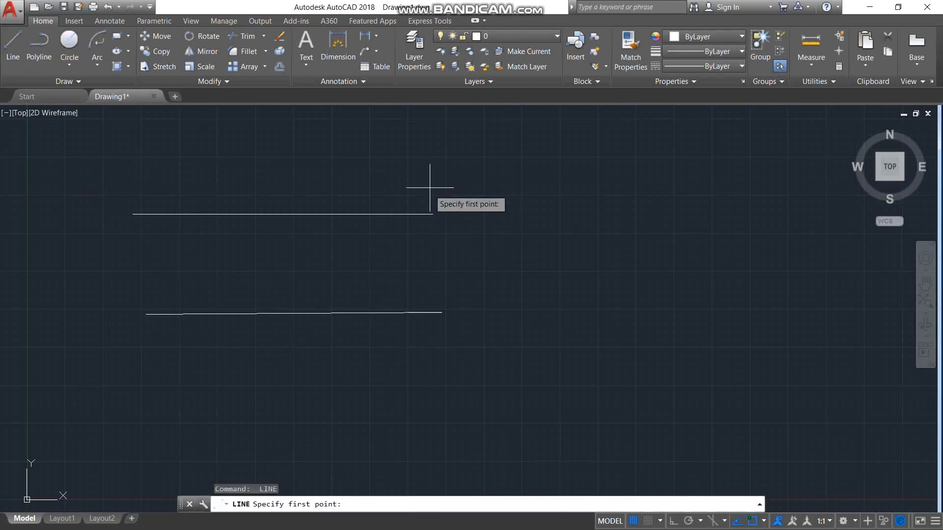
click(432, 213)
click(432, 312)
key(Escape)
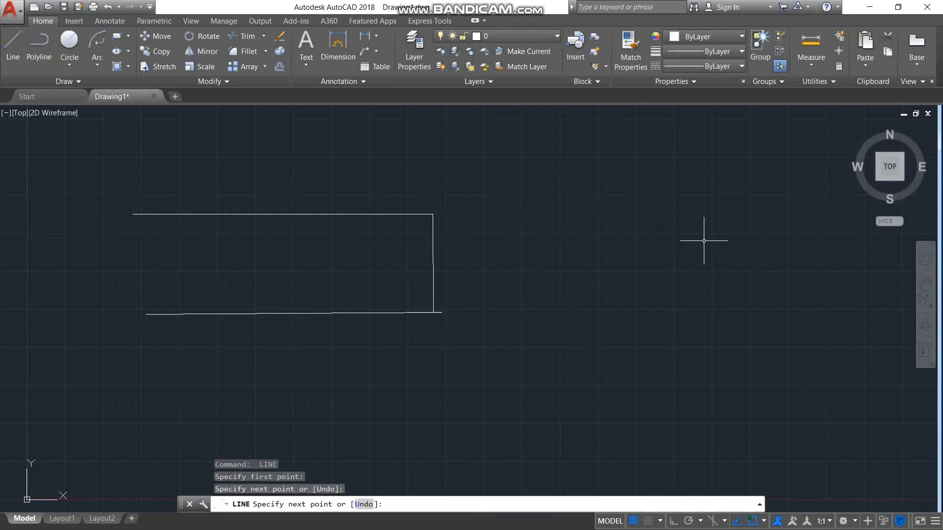
Undo the vertical line and the two horizontal lines
key(ctrl+z)
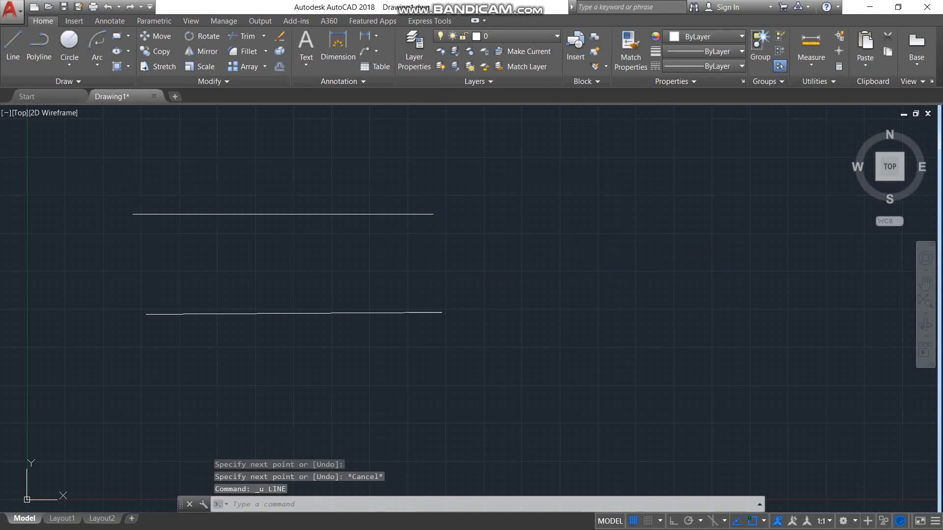
key(ctrl+z)
key(ctrl+z)
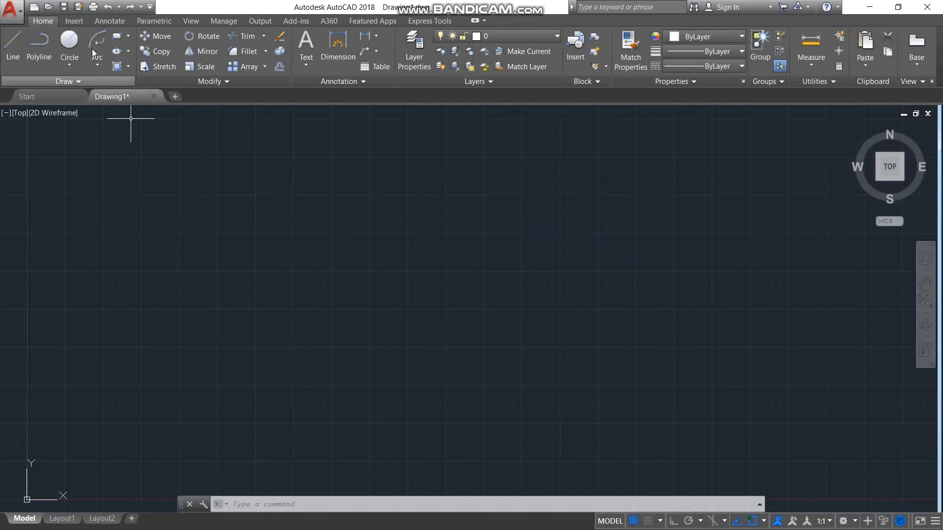
click(96, 64)
click(231, 172)
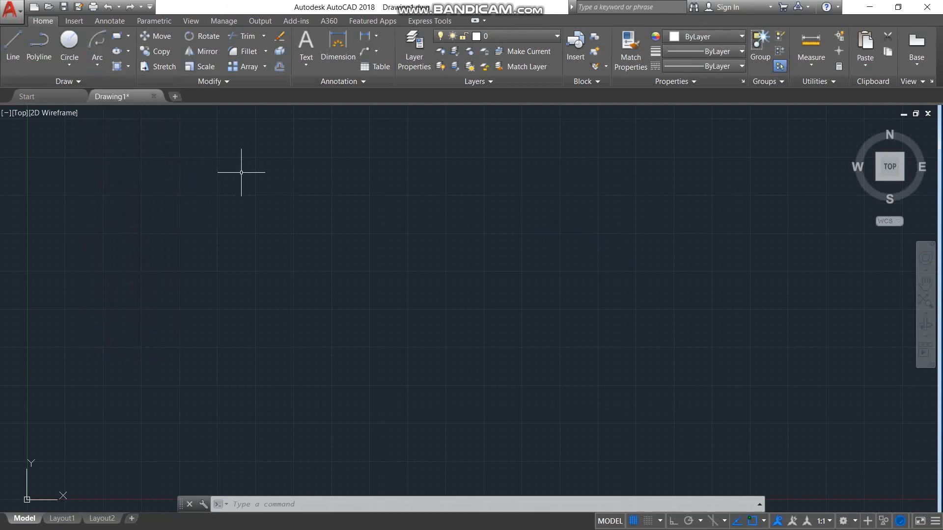
scroll(476, 290, down, 2)
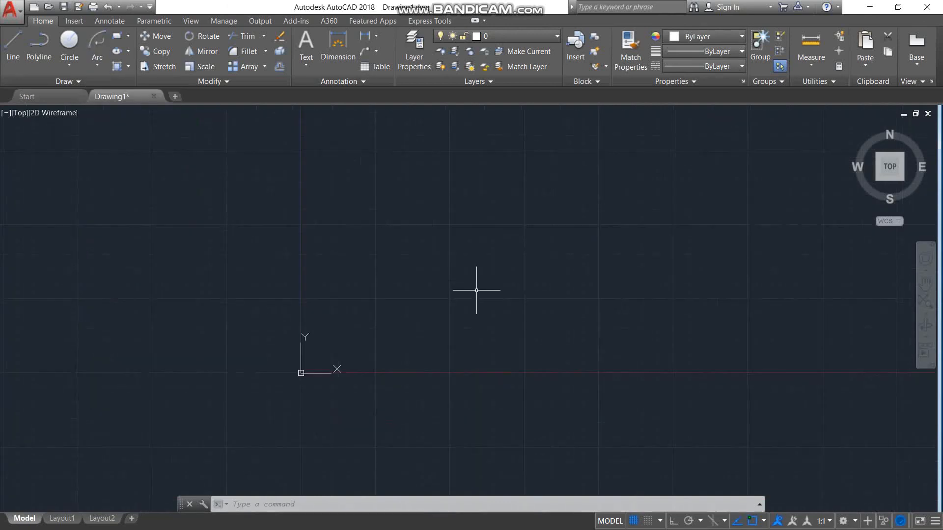
scroll(479, 273, up, 2)
scroll(480, 272, up, 1)
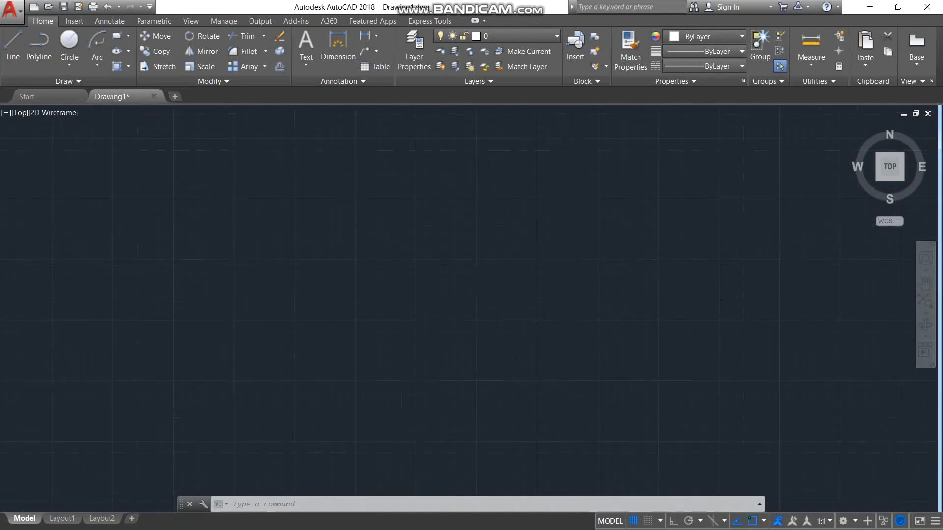
scroll(481, 271, down, 2)
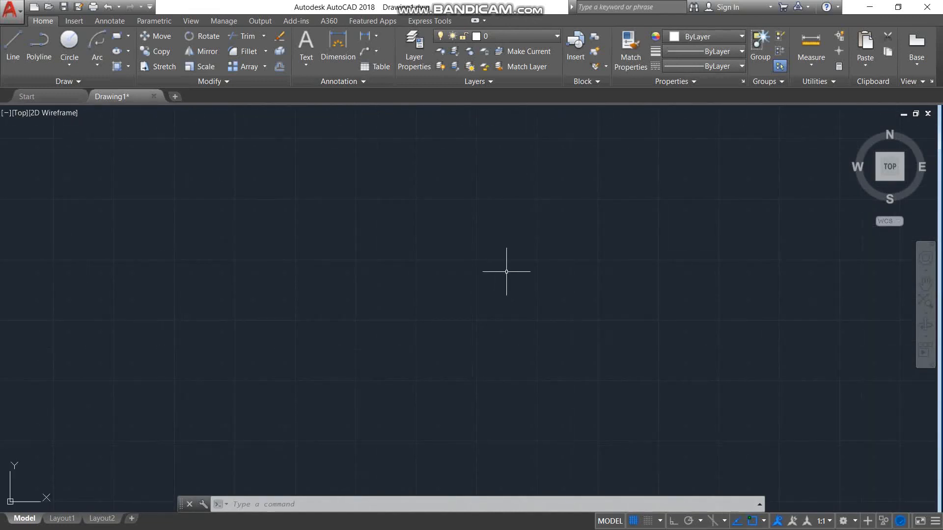